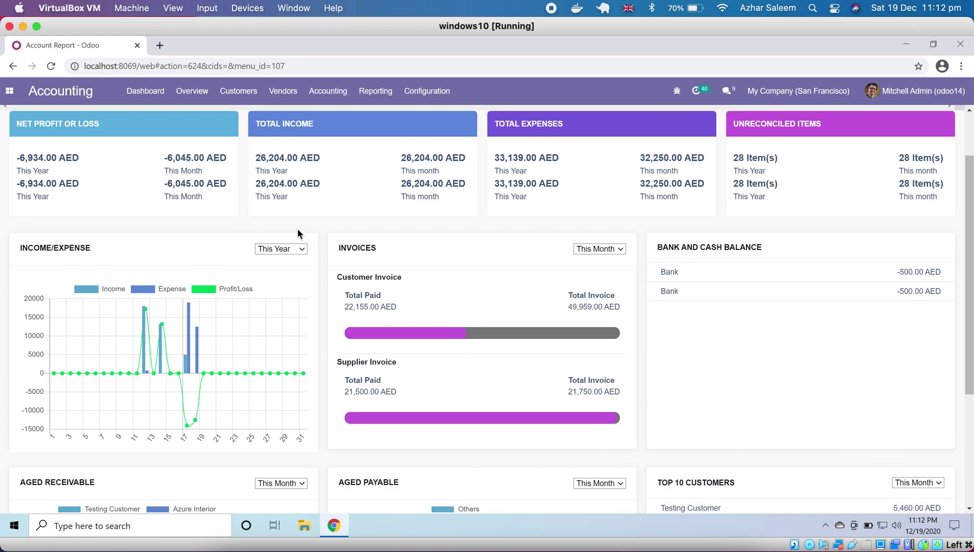
Open the Profit and Loss report settings in Accounting.
{"action": "left_click", "coordinate": [368, 95]}
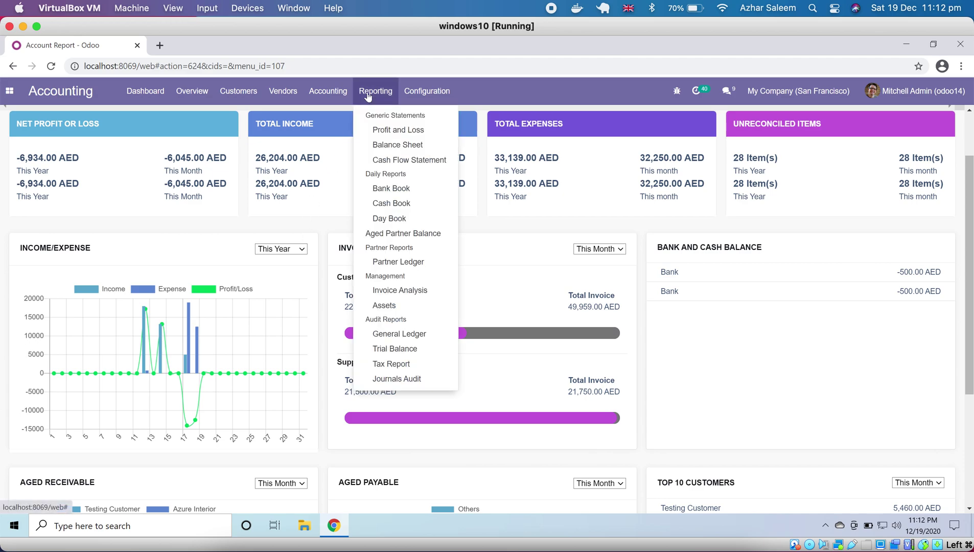
{"action": "left_click", "coordinate": [395, 134]}
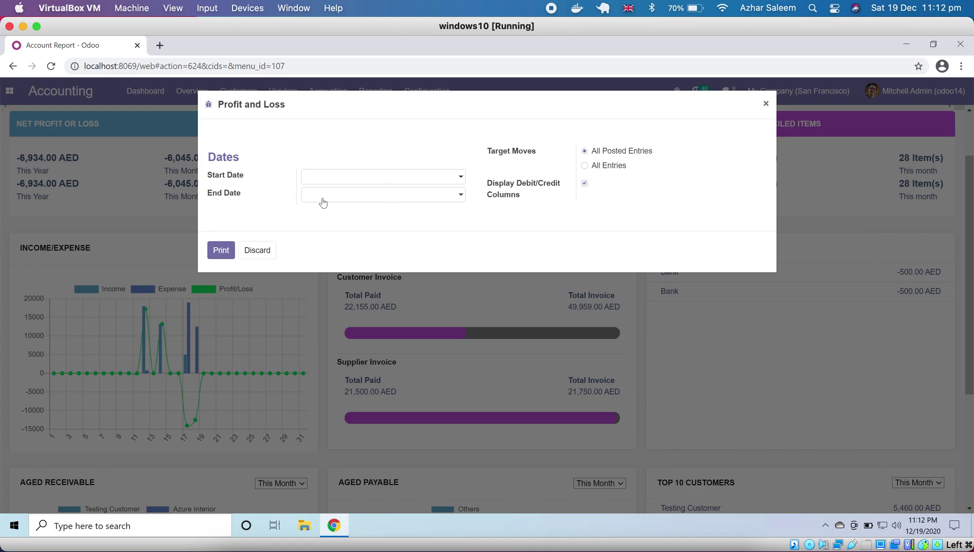
{"action": "left_click", "coordinate": [586, 167]}
{"action": "left_click", "coordinate": [585, 152]}
{"action": "left_click", "coordinate": [585, 184]}
{"action": "left_click", "coordinate": [584, 185]}
Set the Profit and Loss report's start date to 01/01/2020.
{"action": "left_click", "coordinate": [392, 183]}
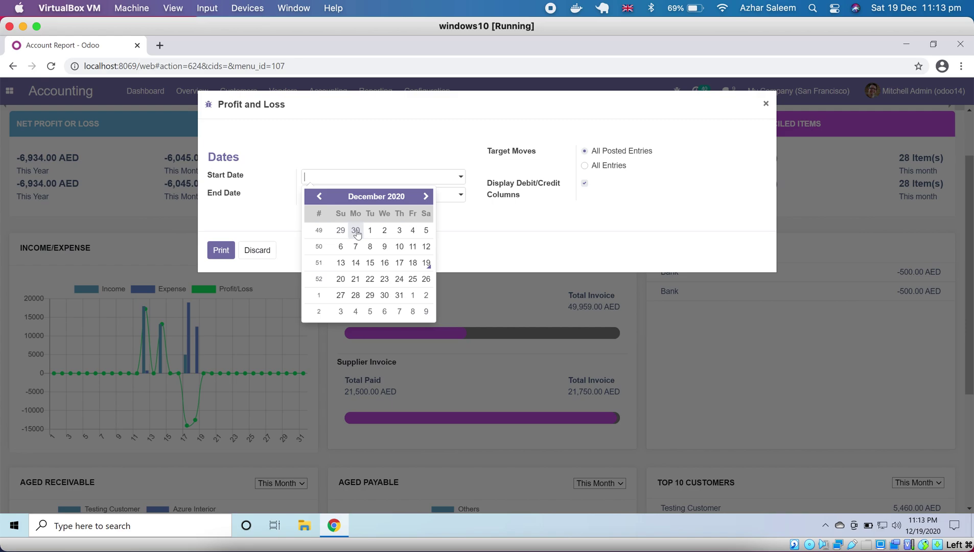
{"action": "left_click", "coordinate": [318, 198]}
{"action": "left_click", "coordinate": [319, 197]}
{"action": "left_click", "coordinate": [319, 197]}
{"action": "left_click", "coordinate": [318, 197]}
{"action": "left_click", "coordinate": [318, 197]}
{"action": "left_click", "coordinate": [319, 198]}
{"action": "left_click", "coordinate": [319, 198]}
{"action": "left_click", "coordinate": [318, 197]}
{"action": "left_click", "coordinate": [318, 199]}
{"action": "left_click", "coordinate": [319, 199]}
{"action": "left_click", "coordinate": [319, 198]}
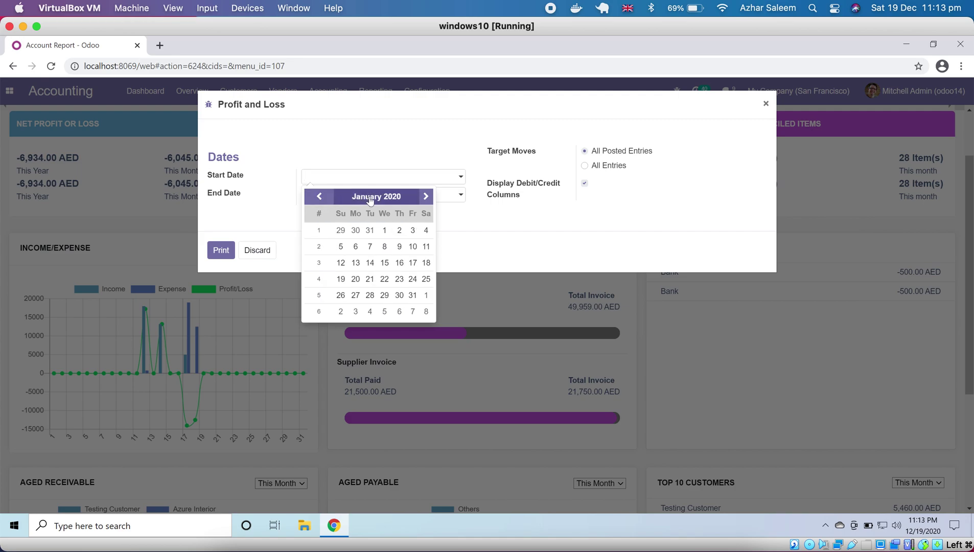
{"action": "left_click", "coordinate": [368, 197]}
{"action": "left_click", "coordinate": [334, 225]}
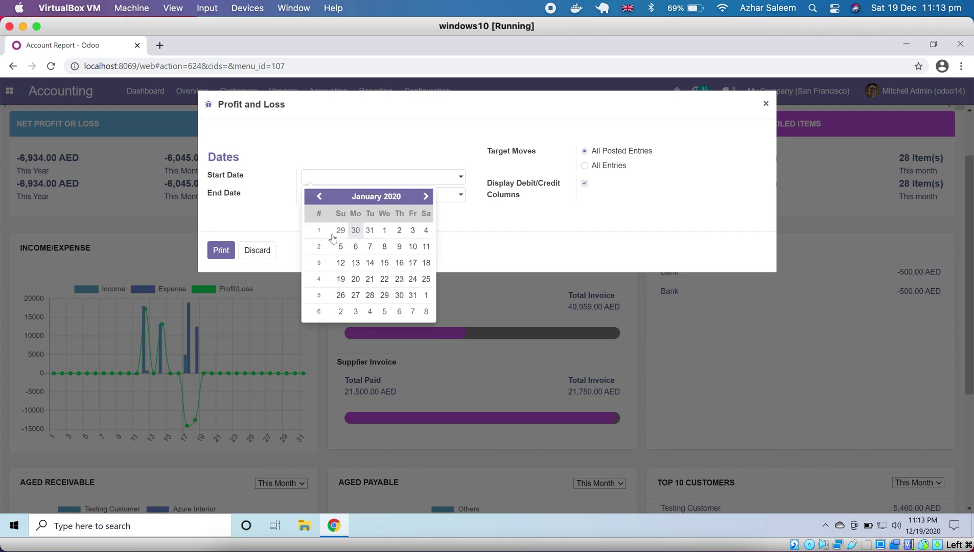
{"action": "left_click", "coordinate": [385, 232]}
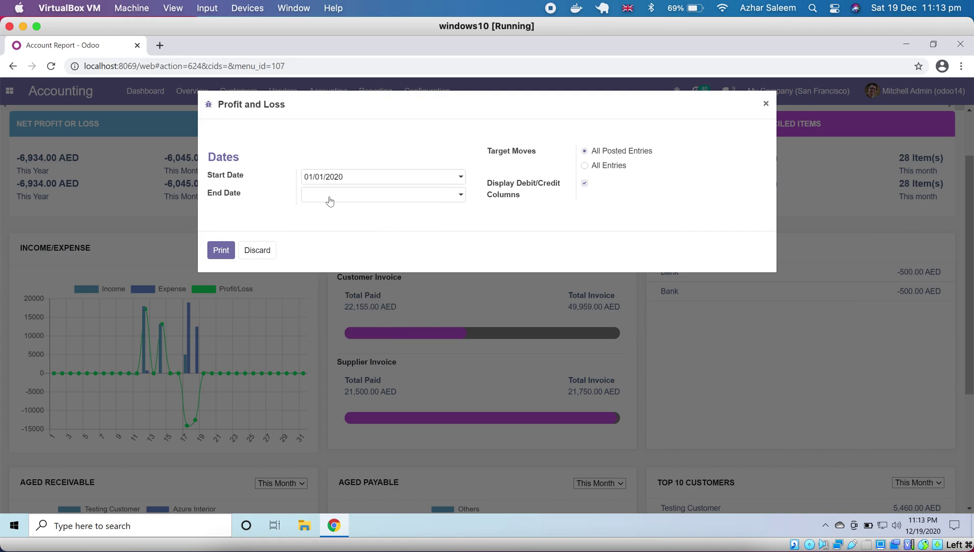
Set the Profit and Loss report's end date to 12/31/2021 and its target moves to All Entries.
{"action": "left_click", "coordinate": [330, 195]}
{"action": "left_click", "coordinate": [389, 215]}
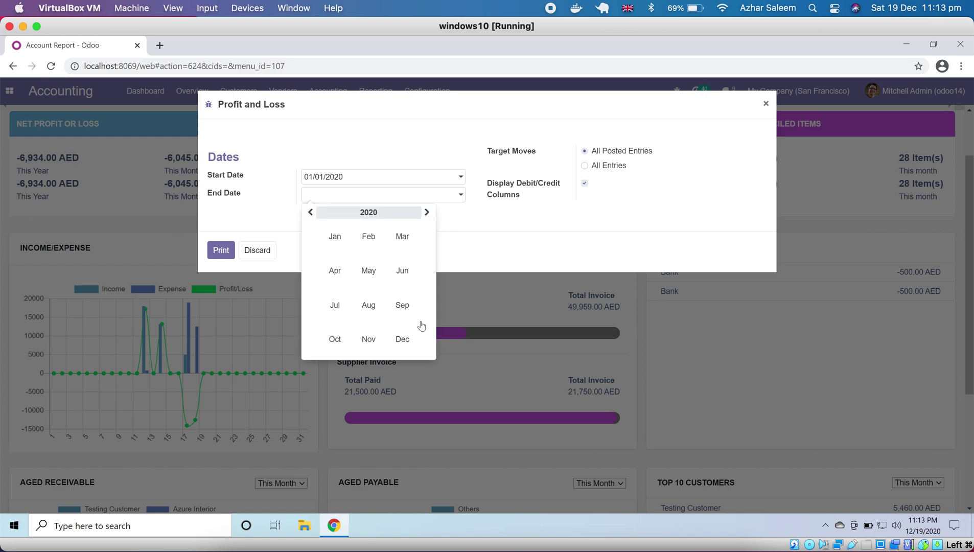
{"action": "left_click", "coordinate": [426, 212]}
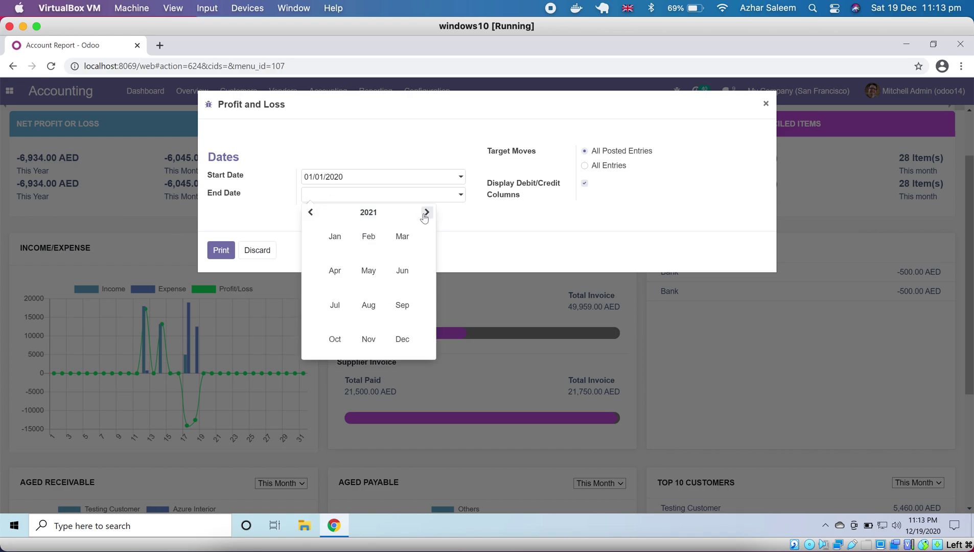
{"action": "left_click", "coordinate": [402, 339]}
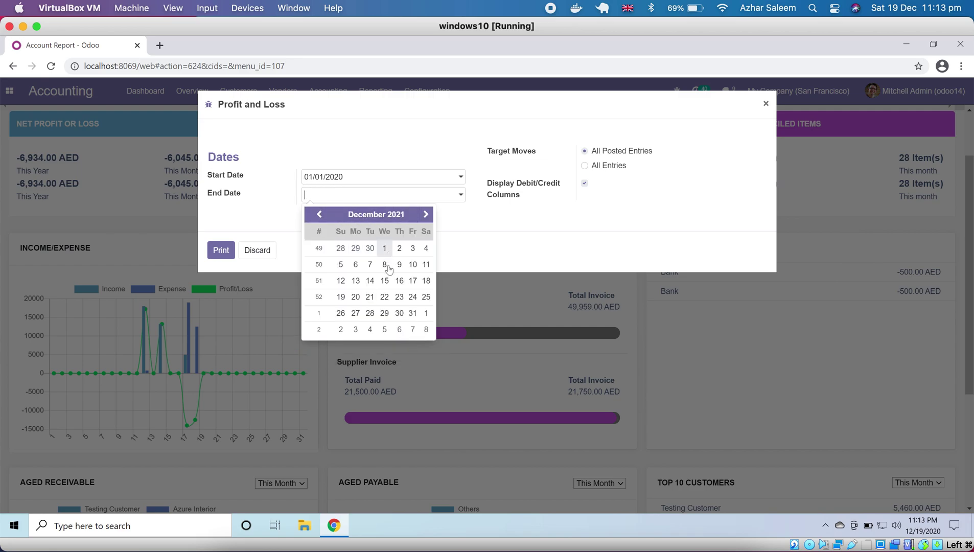
{"action": "left_click", "coordinate": [413, 314]}
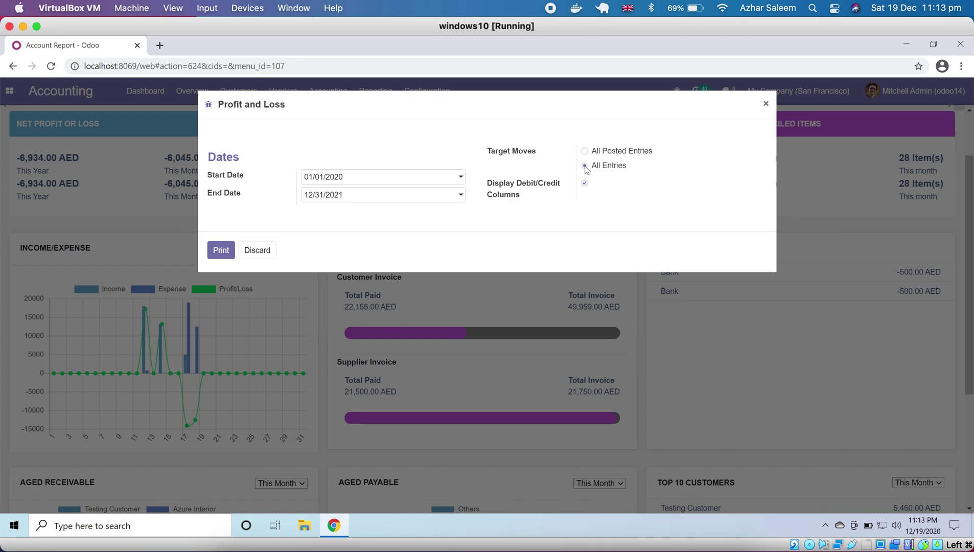
Print the Profit and Loss report and save the document layout with the Light style and A4 paper format.
{"action": "left_click", "coordinate": [219, 252]}
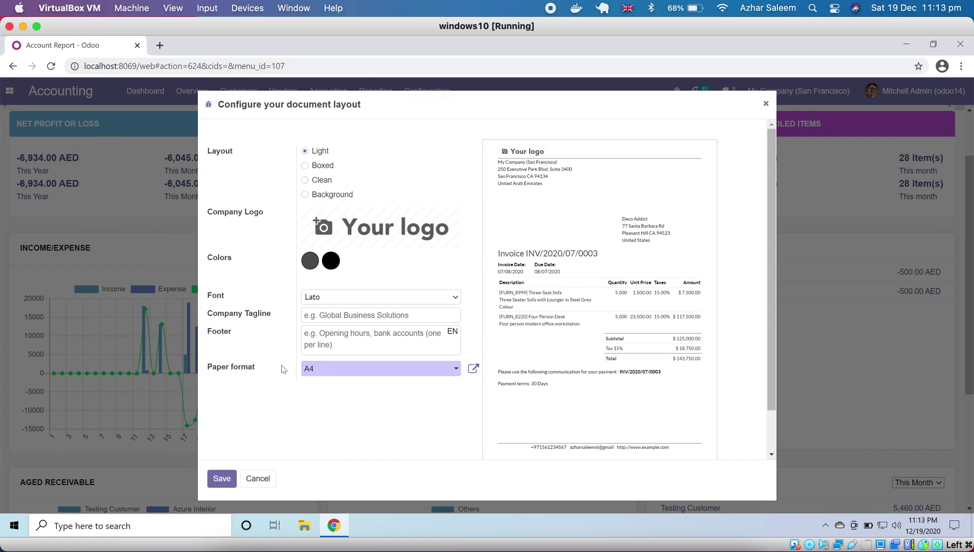
{"action": "left_click", "coordinate": [223, 483]}
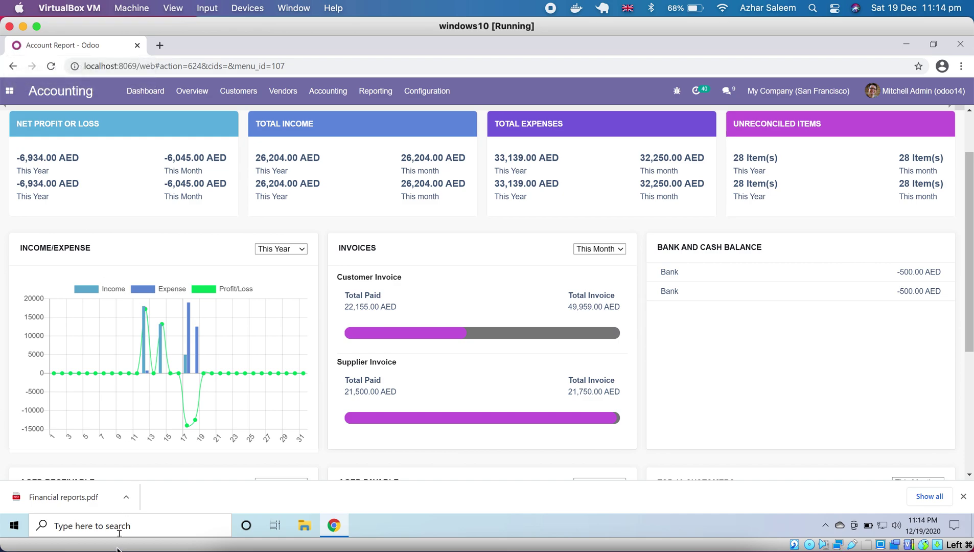
Open the downloaded Financial reports.pdf, examine its expense and income lines, and close it.
{"action": "left_click", "coordinate": [56, 499]}
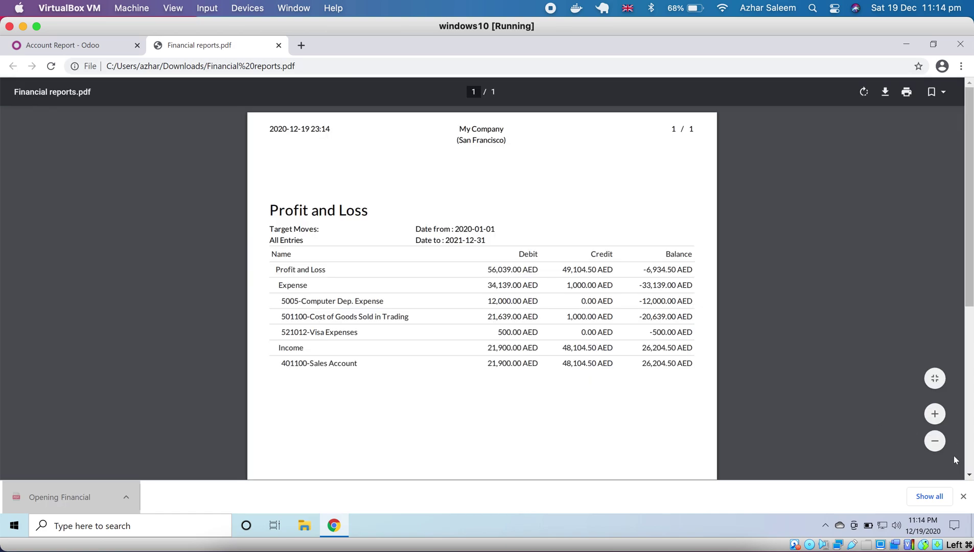
{"action": "left_click", "coordinate": [963, 494]}
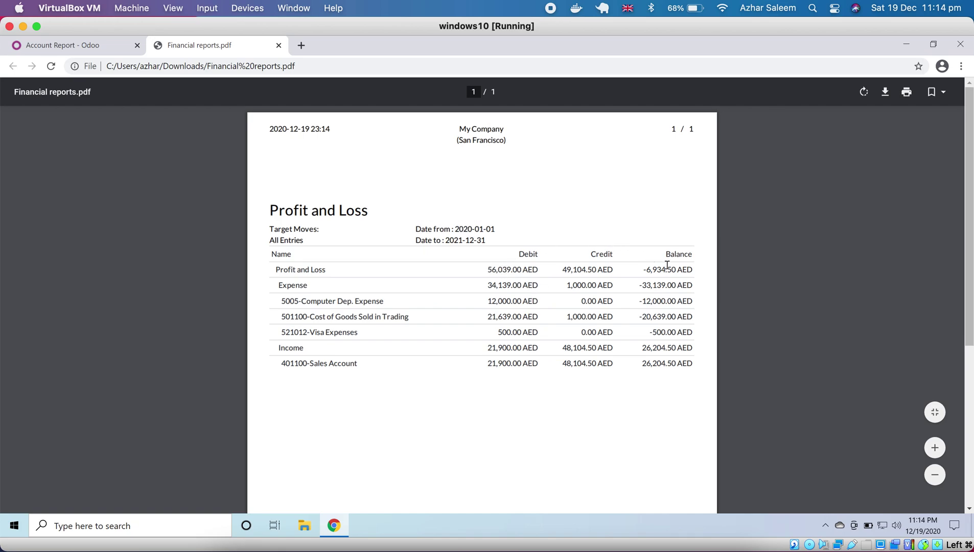
{"action": "double_click", "coordinate": [289, 290]}
{"action": "double_click", "coordinate": [292, 354]}
{"action": "double_click", "coordinate": [294, 287]}
{"action": "left_click", "coordinate": [278, 45]}
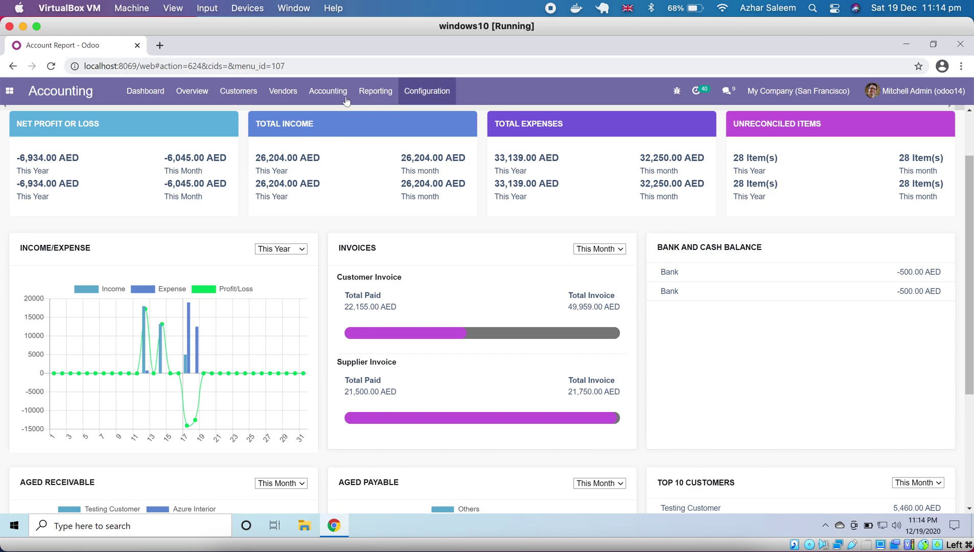
Open the Balance Sheet report settings and set the target moves to All Entries.
{"action": "left_click", "coordinate": [375, 91]}
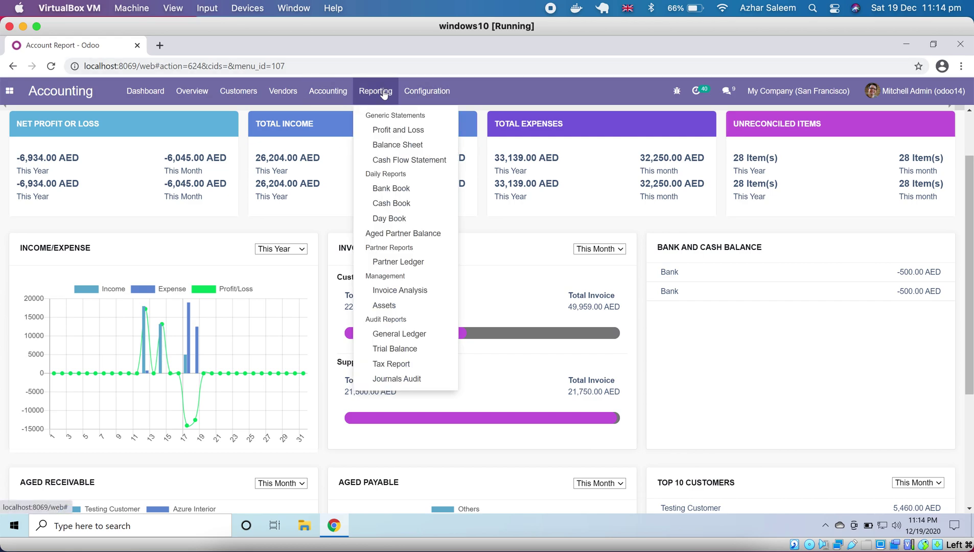
{"action": "left_click", "coordinate": [398, 146]}
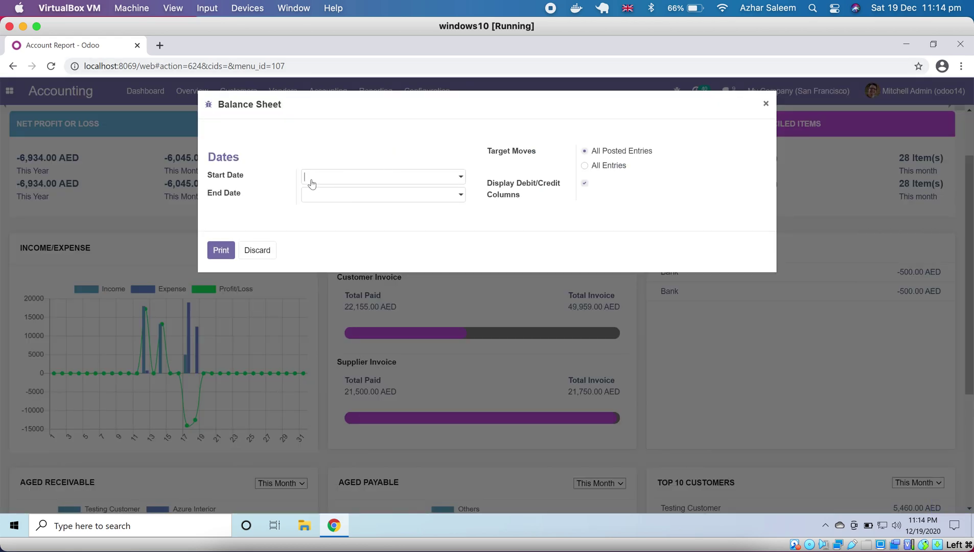
{"action": "left_click", "coordinate": [585, 166]}
Set the Balance Sheet report's start date to 01/01/2020.
{"action": "left_click", "coordinate": [403, 180]}
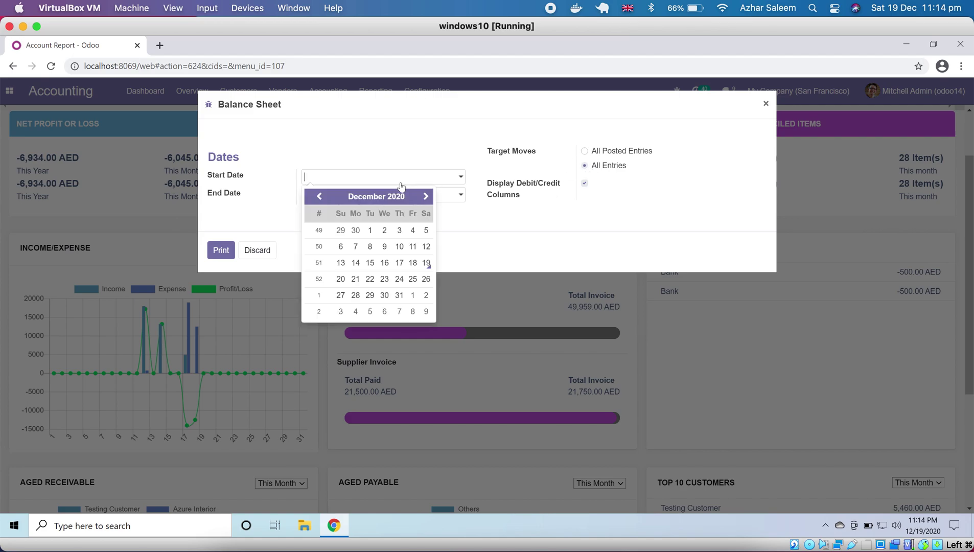
{"action": "left_click", "coordinate": [376, 197]}
{"action": "left_click", "coordinate": [341, 215]}
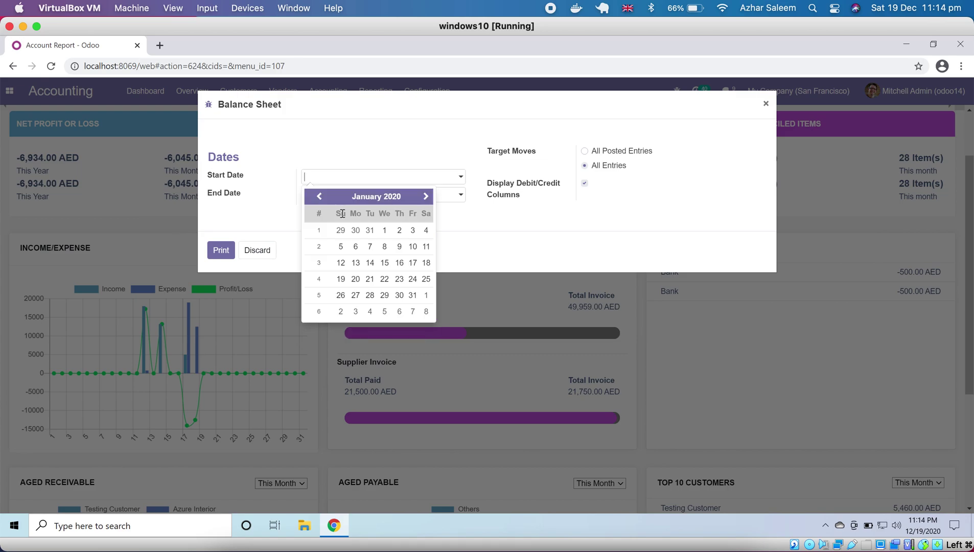
{"action": "left_click", "coordinate": [385, 231]}
Set the Balance Sheet report's end date to 12/31/2021.
{"action": "left_click", "coordinate": [371, 196]}
{"action": "left_click", "coordinate": [379, 217]}
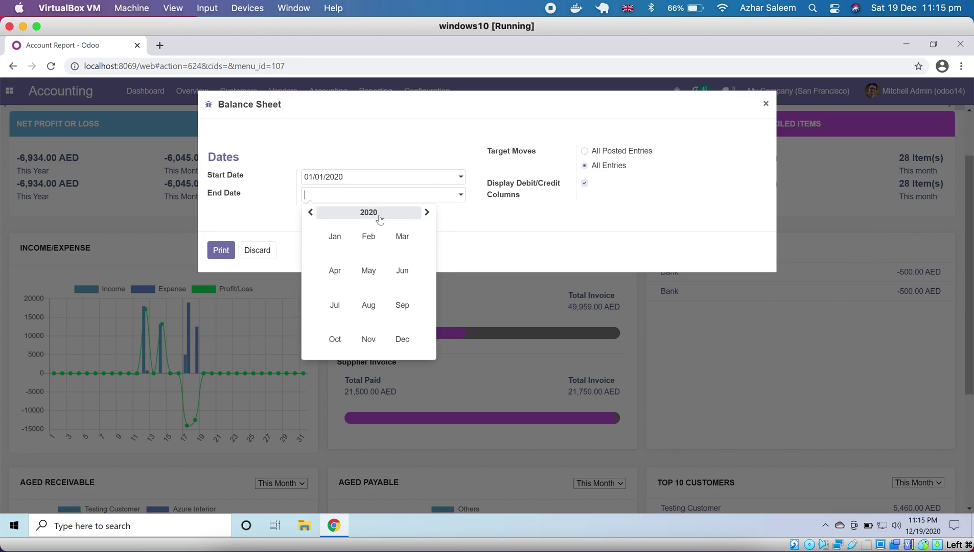
{"action": "left_click", "coordinate": [427, 213]}
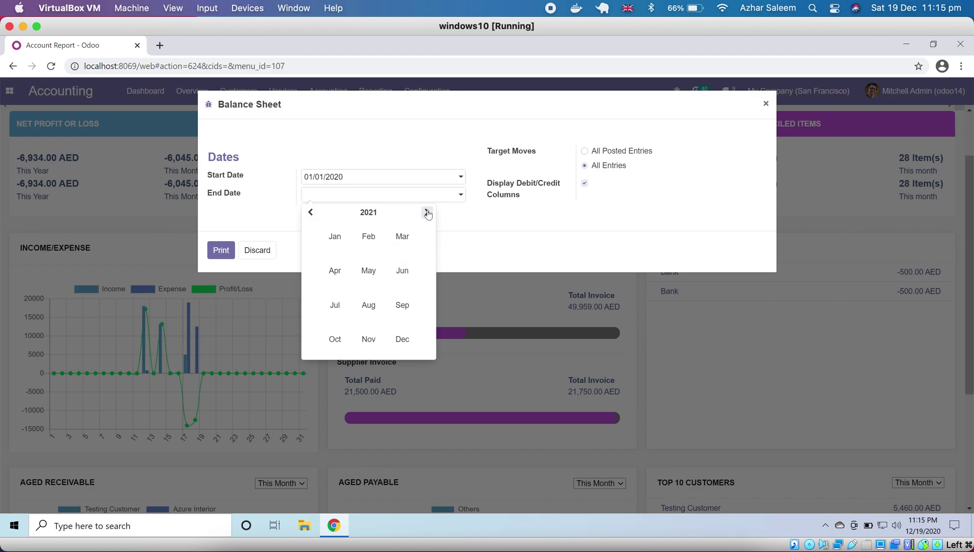
{"action": "left_click", "coordinate": [403, 340]}
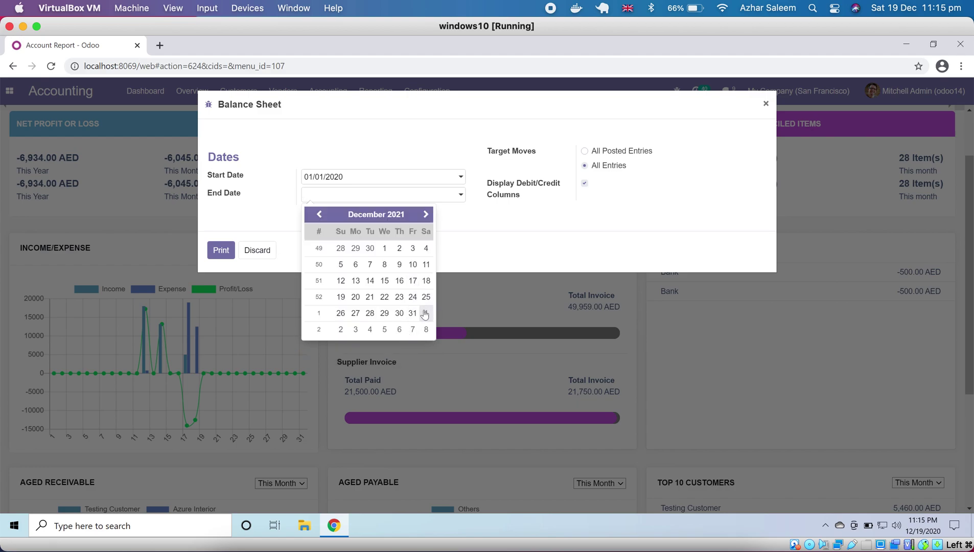
{"action": "left_click", "coordinate": [413, 313]}
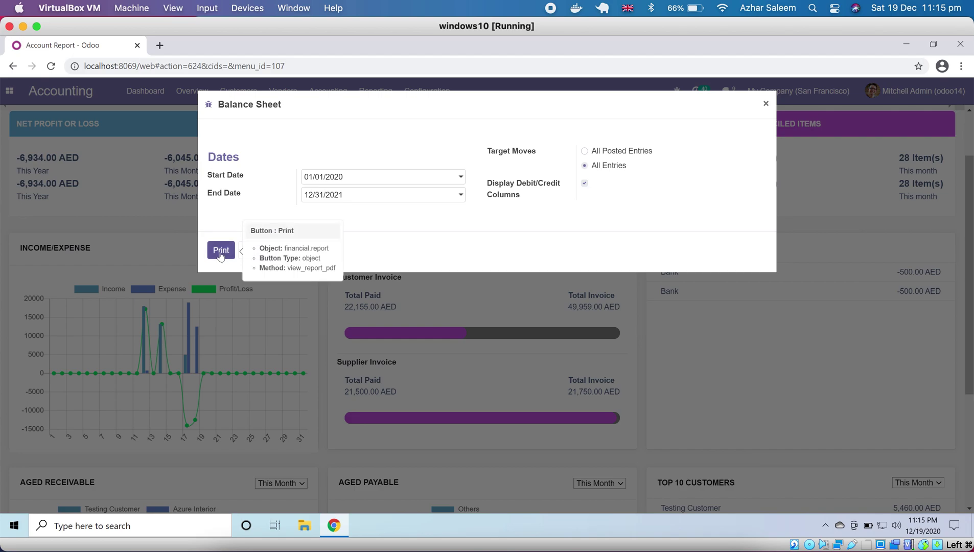
Print the Balance Sheet report and open the downloaded Financial reports (1).pdf.
{"action": "left_click", "coordinate": [221, 253]}
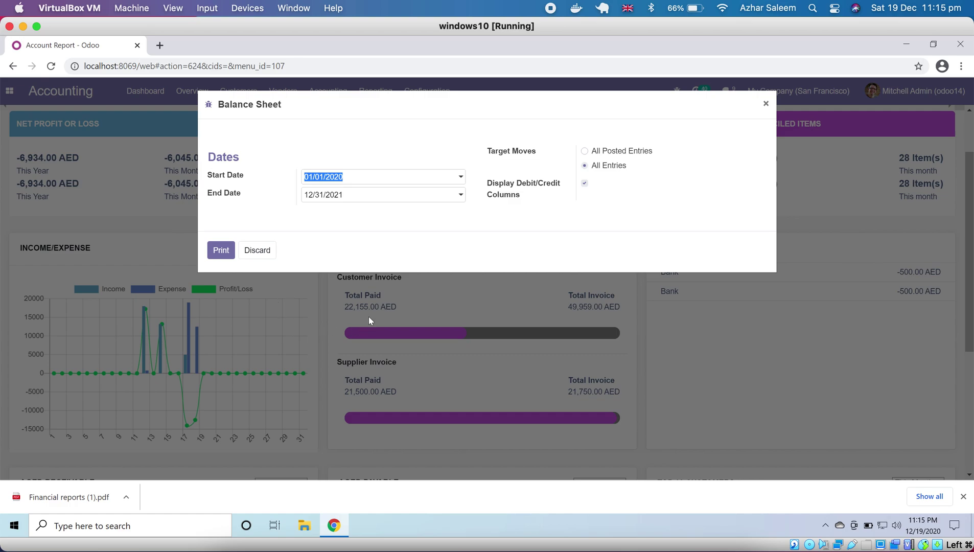
{"action": "left_click", "coordinate": [32, 498]}
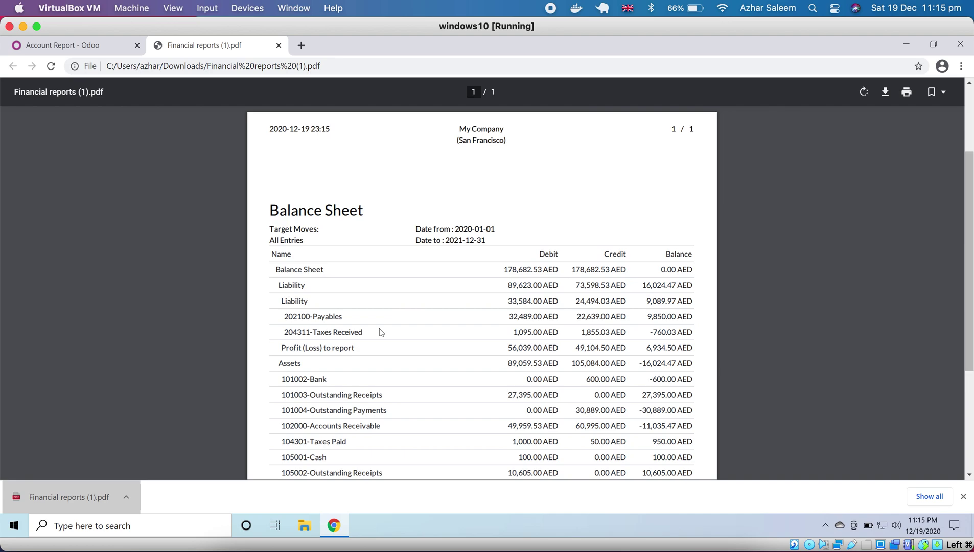
Examine the liability and asset lines of the balance sheet, and close the PDF and the report settings.
{"action": "scroll", "coordinate": [380, 332], "scroll_direction": "down", "scroll_amount": 3}
{"action": "scroll", "coordinate": [380, 332], "scroll_direction": "down", "scroll_amount": 1}
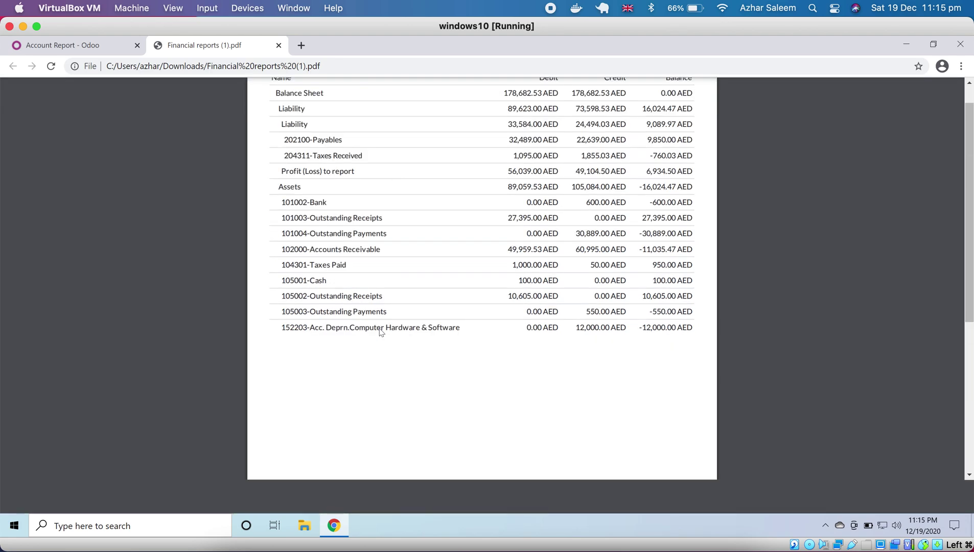
{"action": "scroll", "coordinate": [380, 332], "scroll_direction": "up", "scroll_amount": 4}
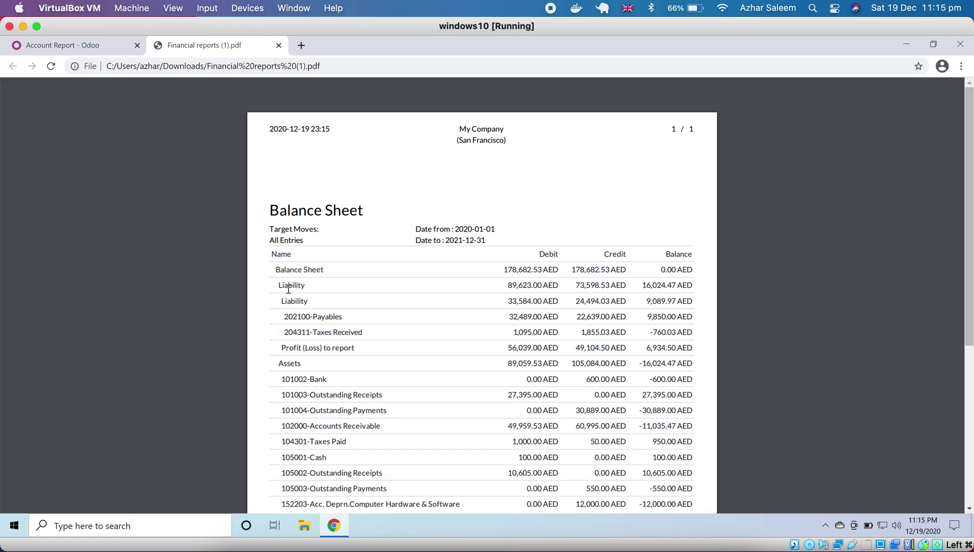
{"action": "scroll", "coordinate": [291, 368], "scroll_direction": "down", "scroll_amount": 5}
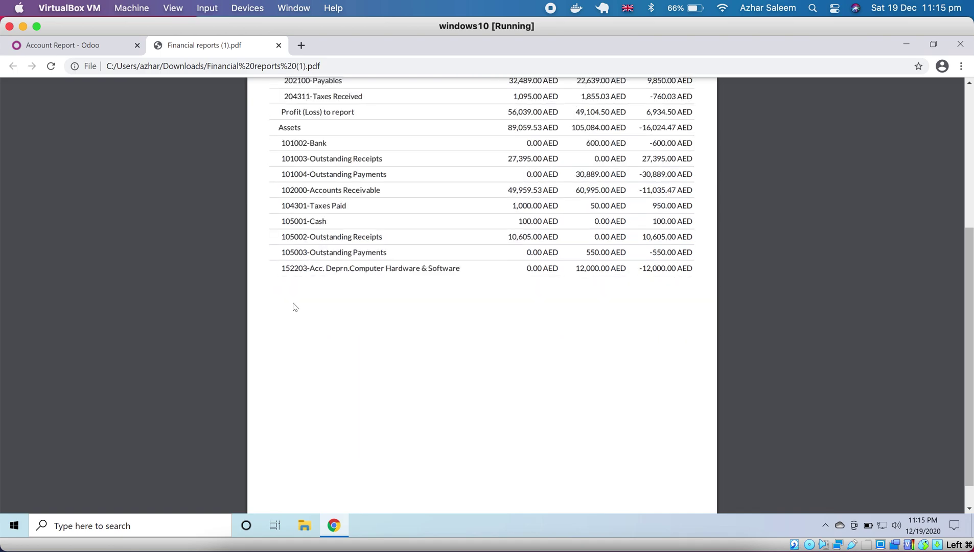
{"action": "scroll", "coordinate": [295, 306], "scroll_direction": "up", "scroll_amount": 1}
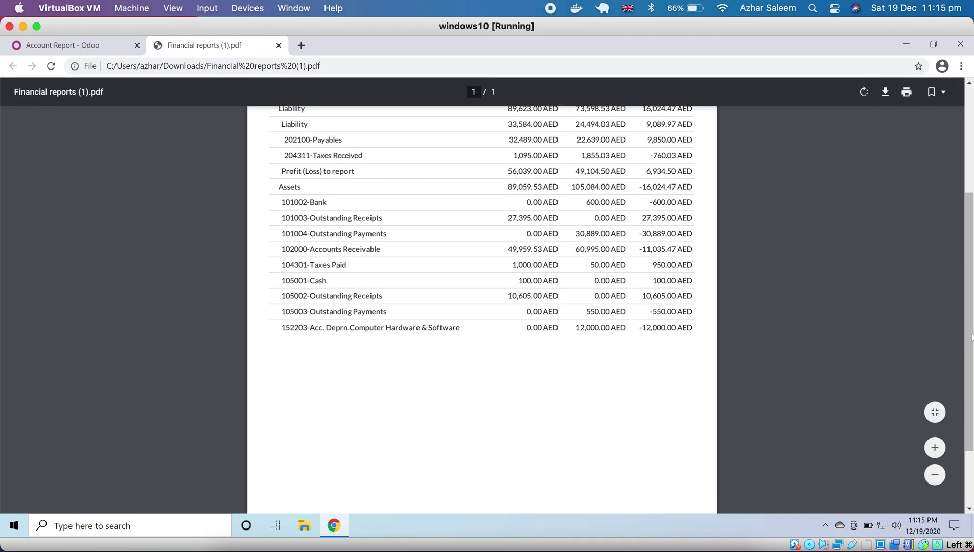
{"action": "left_click_drag", "start_coordinate": [971, 334], "coordinate": [819, 226]}
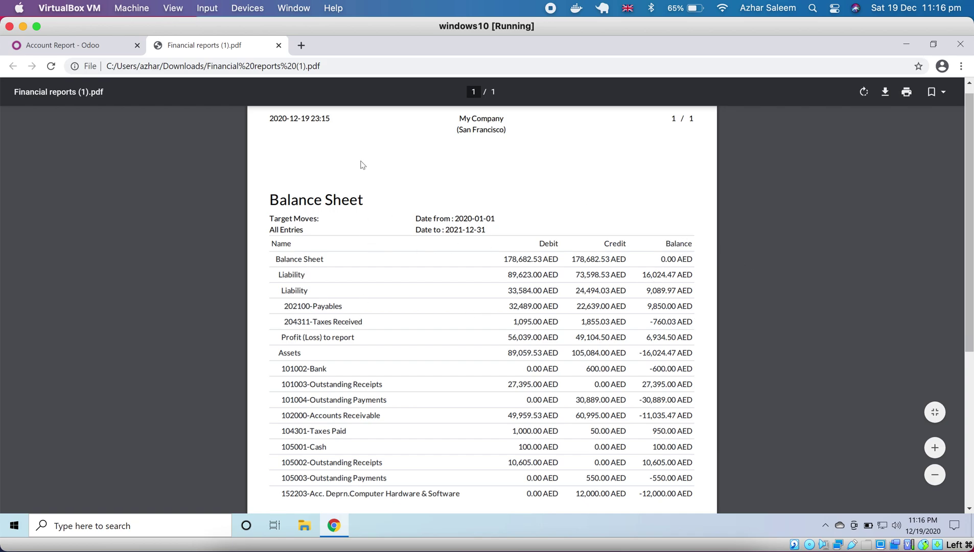
{"action": "left_click", "coordinate": [279, 46]}
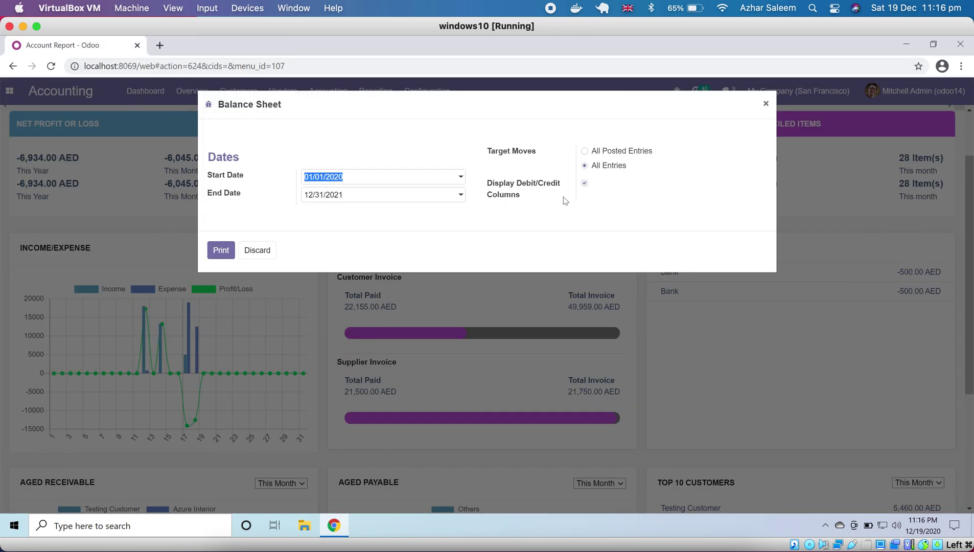
{"action": "left_click", "coordinate": [266, 252]}
View the Cash Flow Statement report settings and close them without printing.
{"action": "left_click", "coordinate": [372, 91]}
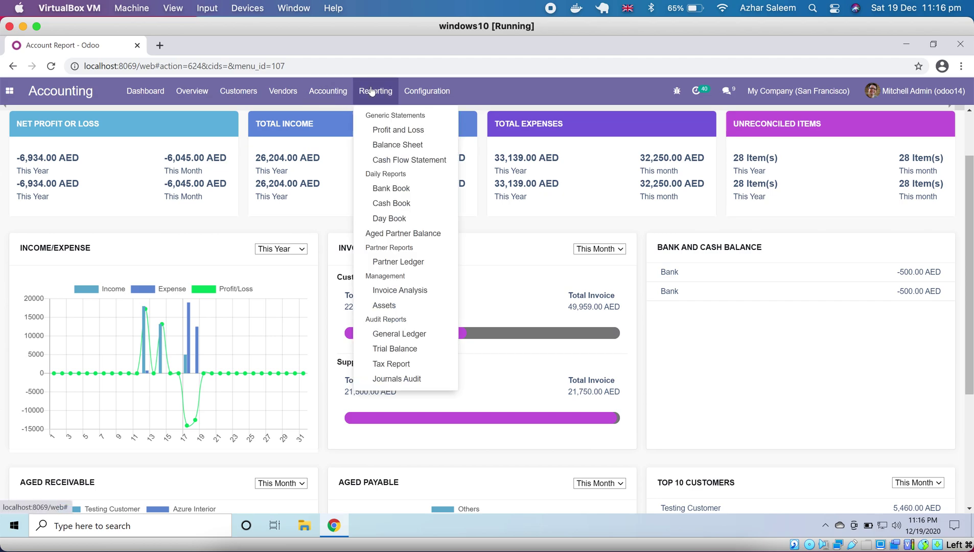
{"action": "left_click", "coordinate": [407, 161]}
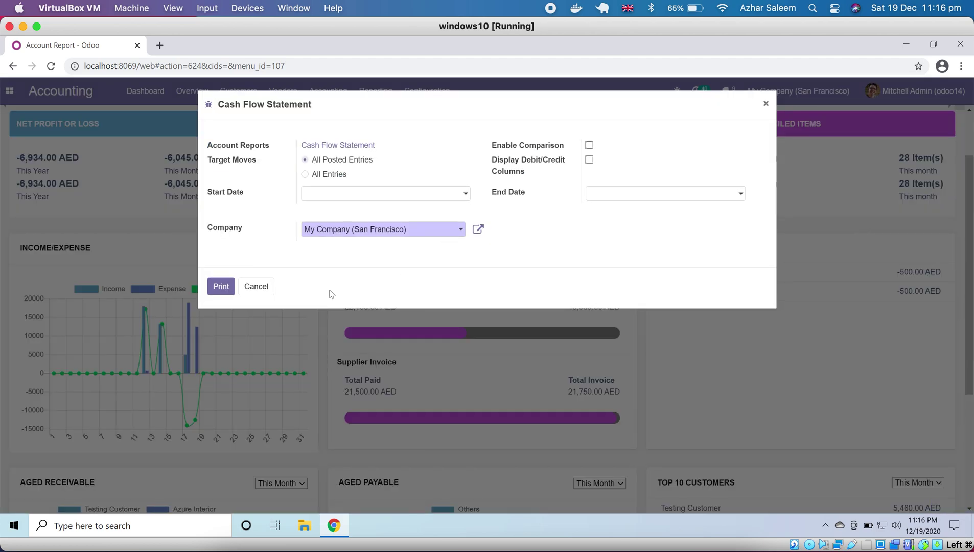
{"action": "left_click", "coordinate": [262, 290]}
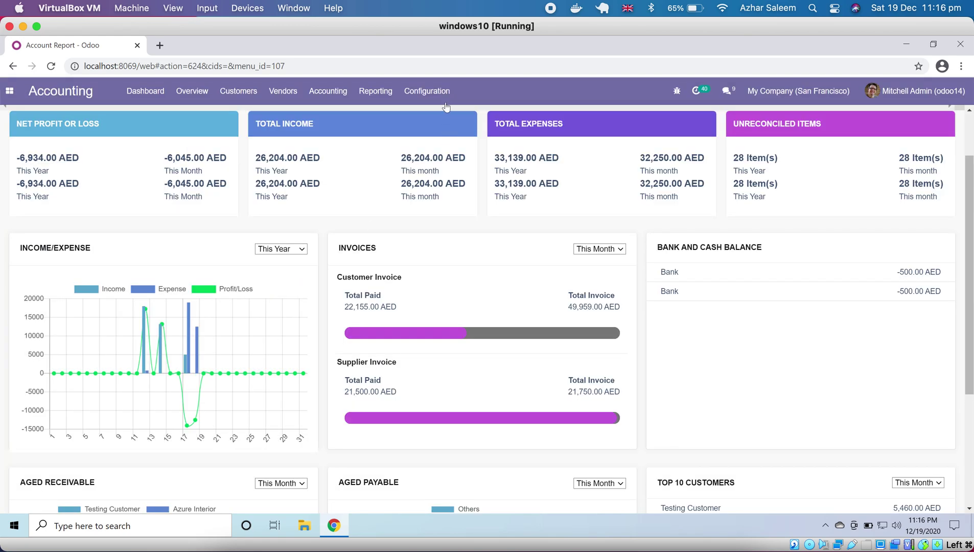
Review the Bank Book report settings, including its Accounts and Journals, and close them without printing.
{"action": "left_click", "coordinate": [376, 91]}
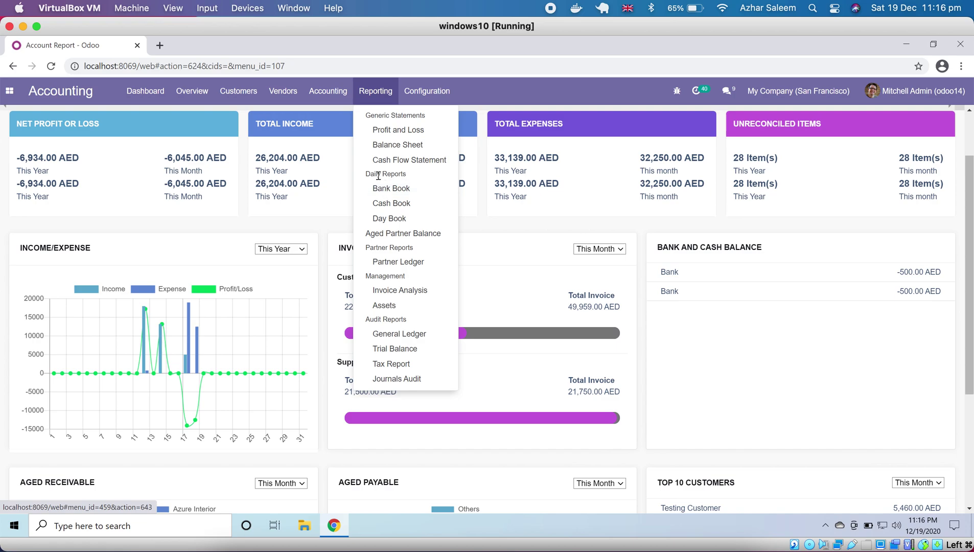
{"action": "left_click", "coordinate": [387, 193]}
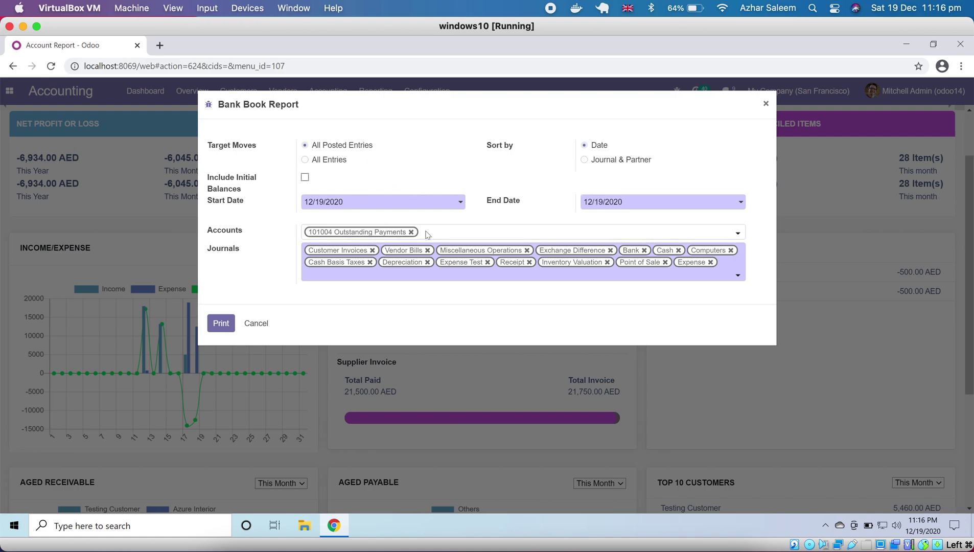
{"action": "left_click", "coordinate": [445, 233]}
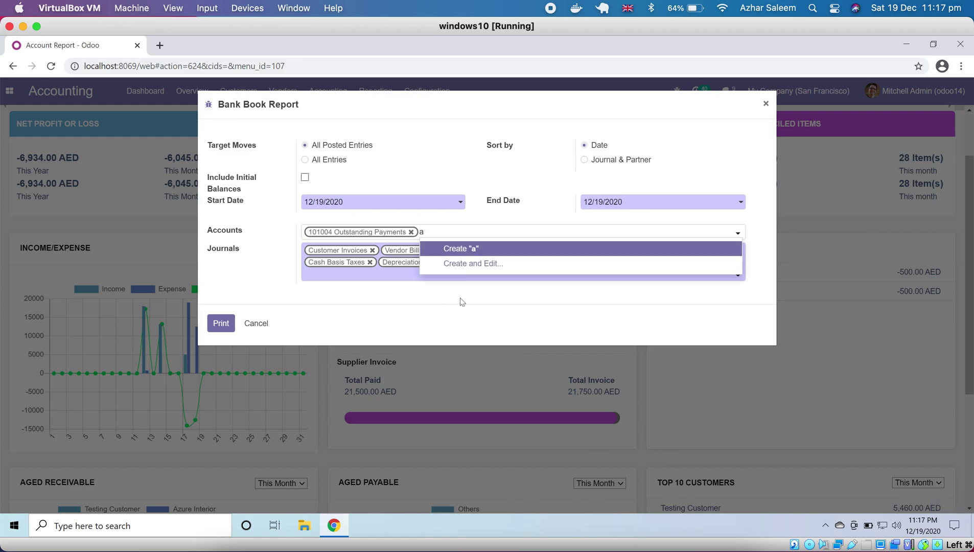
{"action": "key", "text": "BackSpace"}
{"action": "left_click", "coordinate": [434, 217]}
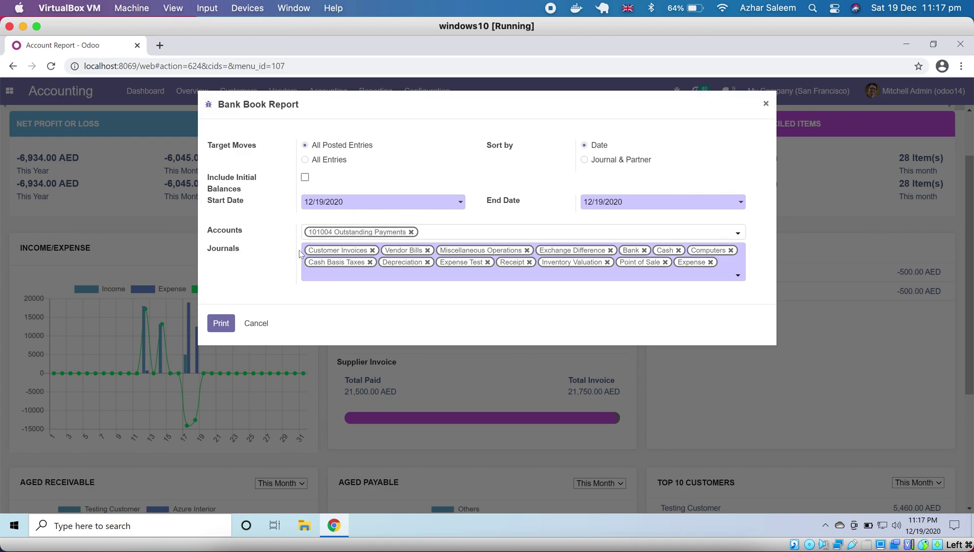
{"action": "left_click", "coordinate": [356, 276]}
{"action": "left_click", "coordinate": [255, 323]}
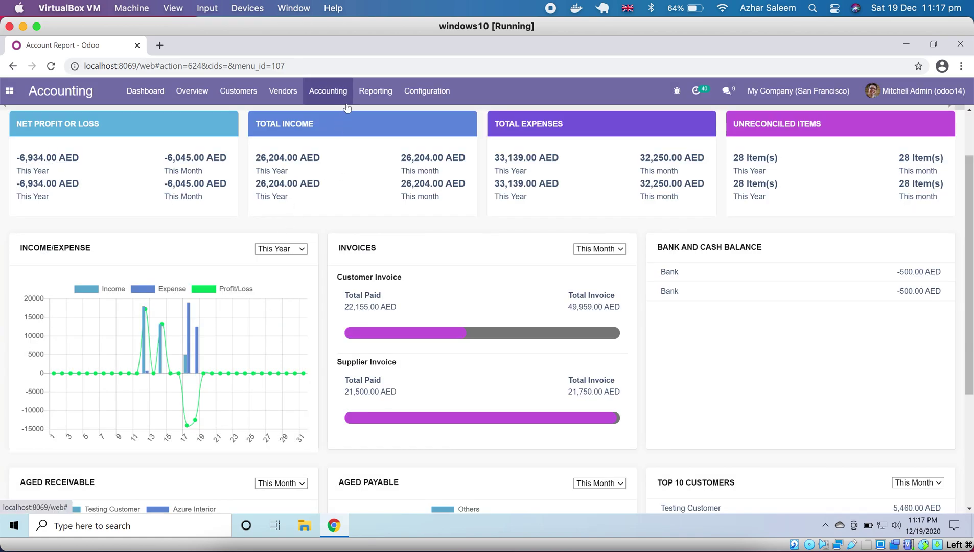
Review the Aged Partner Balance settings with Receivable and Payable Accounts selected, and close them without printing.
{"action": "left_click", "coordinate": [368, 102]}
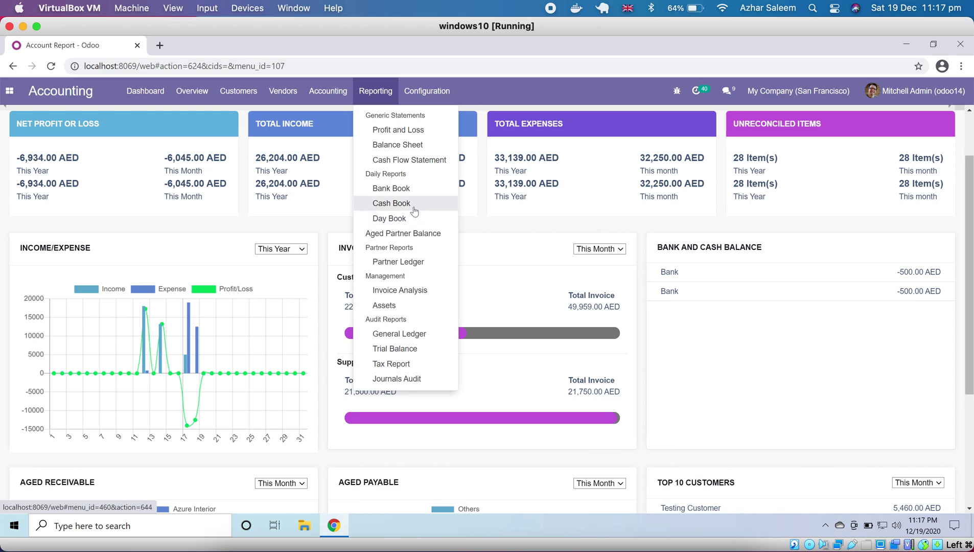
{"action": "left_click", "coordinate": [415, 237]}
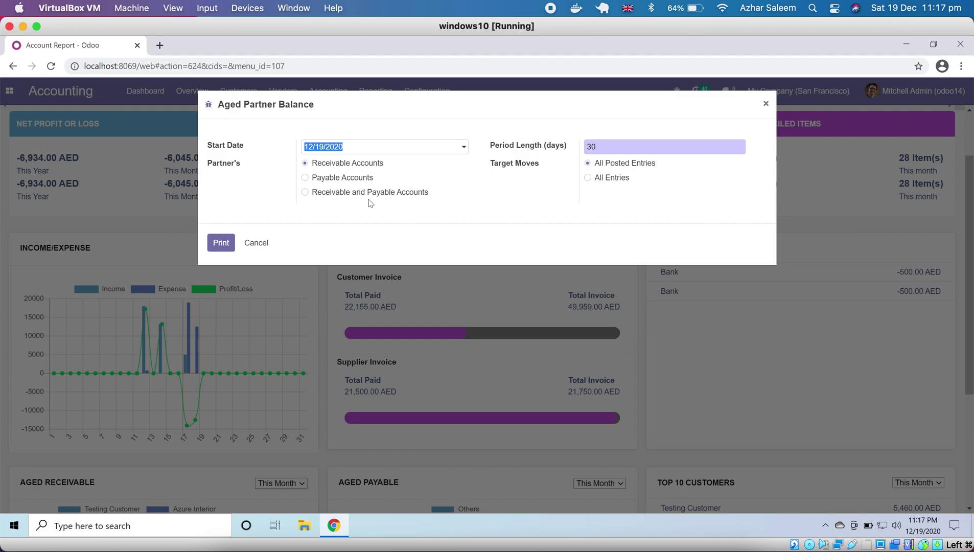
{"action": "left_click", "coordinate": [305, 193]}
{"action": "left_click", "coordinate": [263, 248]}
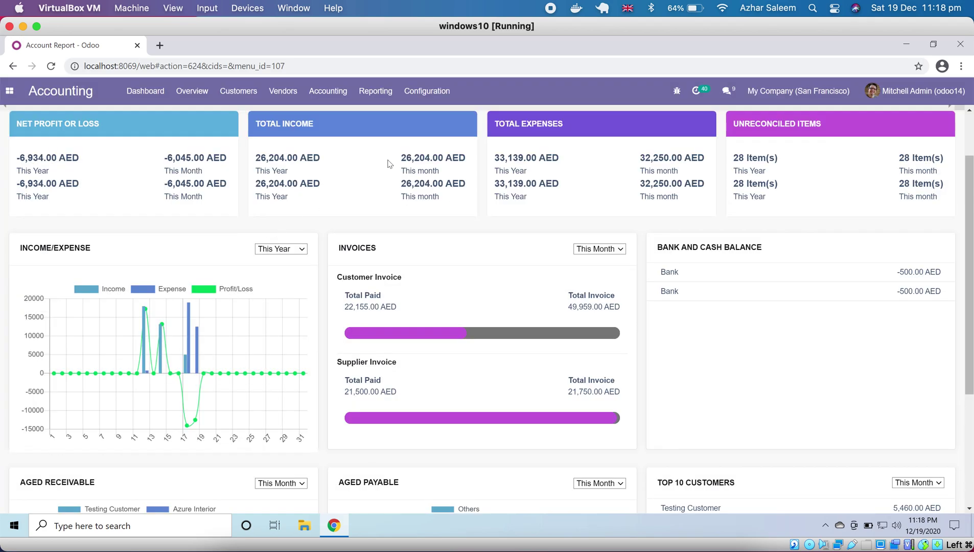
Review the Partner Ledger settings with Reconciled Entries enabled and Receivable and Payable Accounts selected, and close them without printing.
{"action": "left_click", "coordinate": [361, 92]}
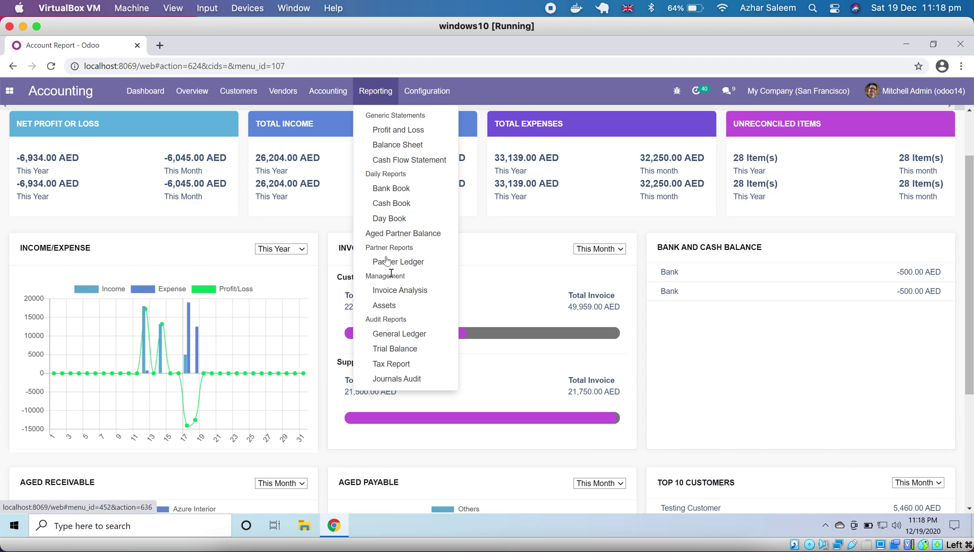
{"action": "left_click", "coordinate": [425, 266]}
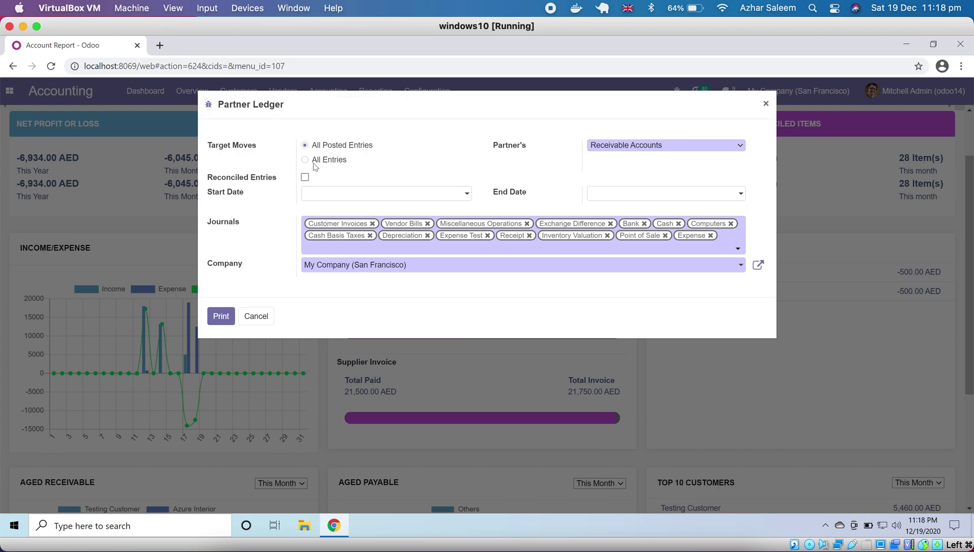
{"action": "left_click", "coordinate": [305, 177]}
{"action": "left_click", "coordinate": [667, 146]}
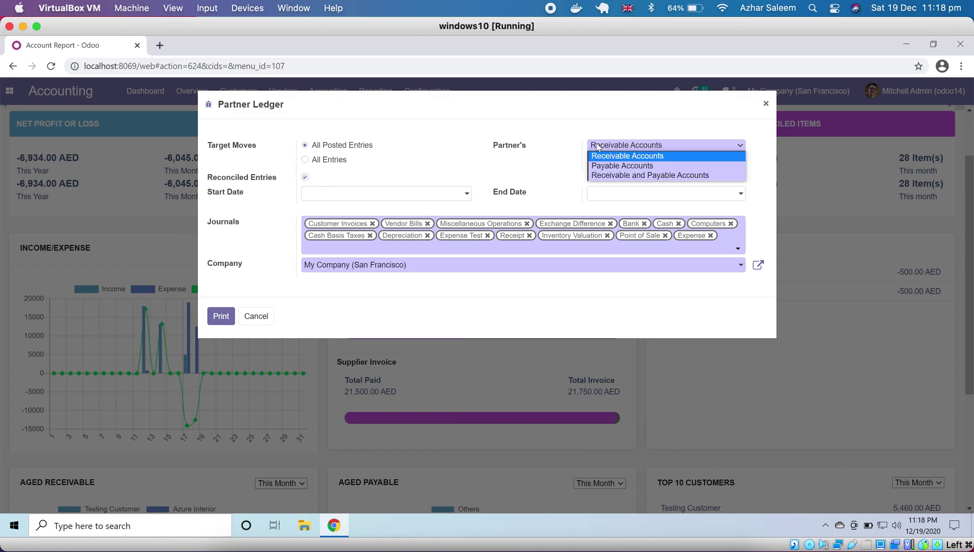
{"action": "left_click", "coordinate": [638, 176]}
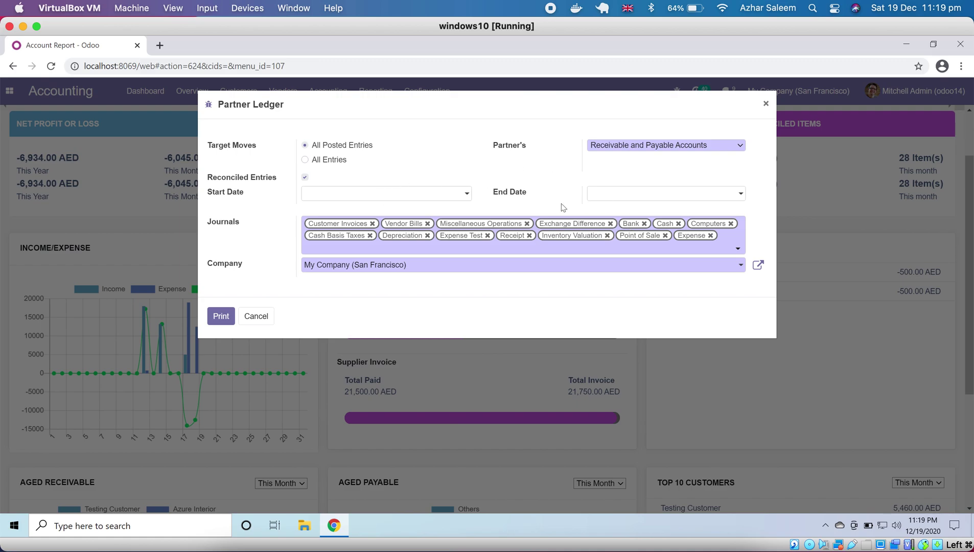
{"action": "left_click", "coordinate": [408, 264]}
{"action": "left_click", "coordinate": [275, 284]}
{"action": "left_click", "coordinate": [661, 147]}
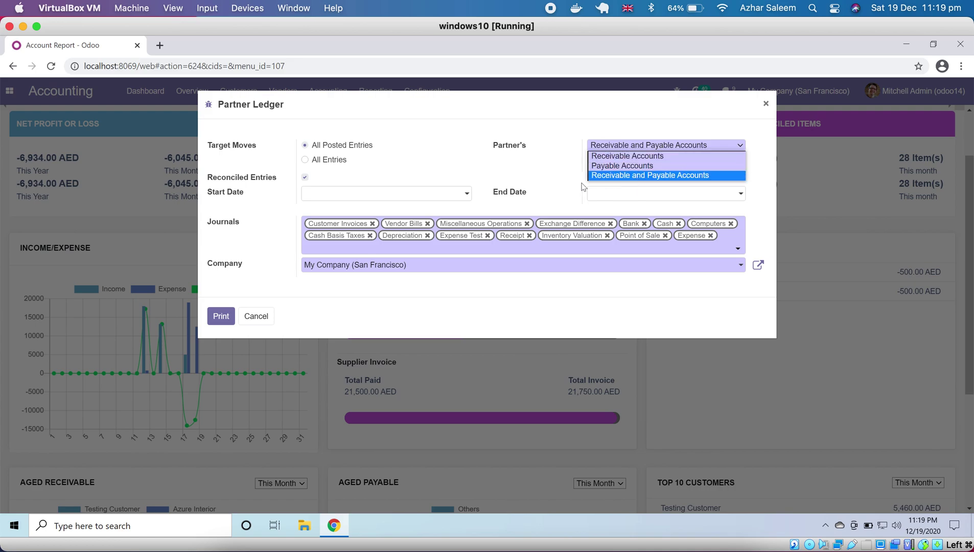
{"action": "left_click", "coordinate": [256, 317]}
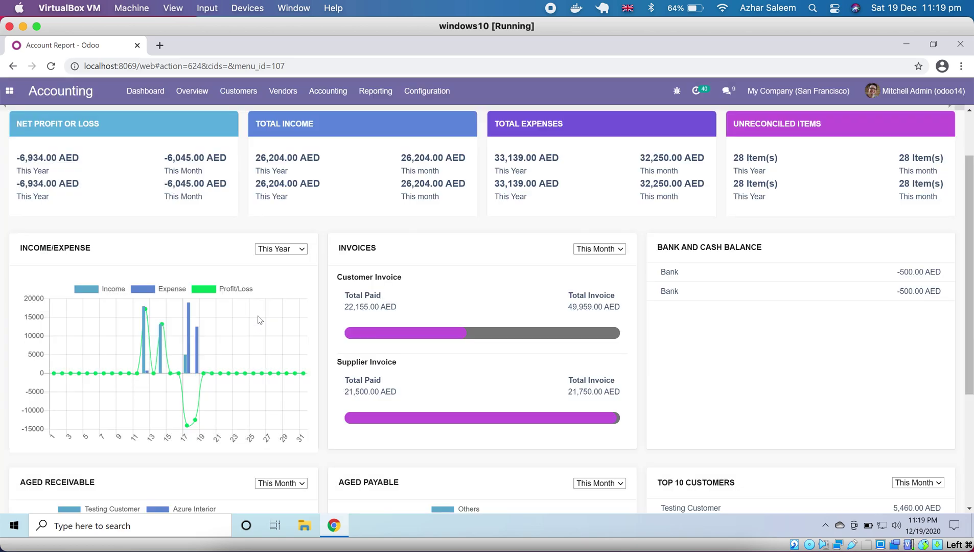
Open the Invoice Analysis report and show it as a pivot table.
{"action": "left_click", "coordinate": [372, 97]}
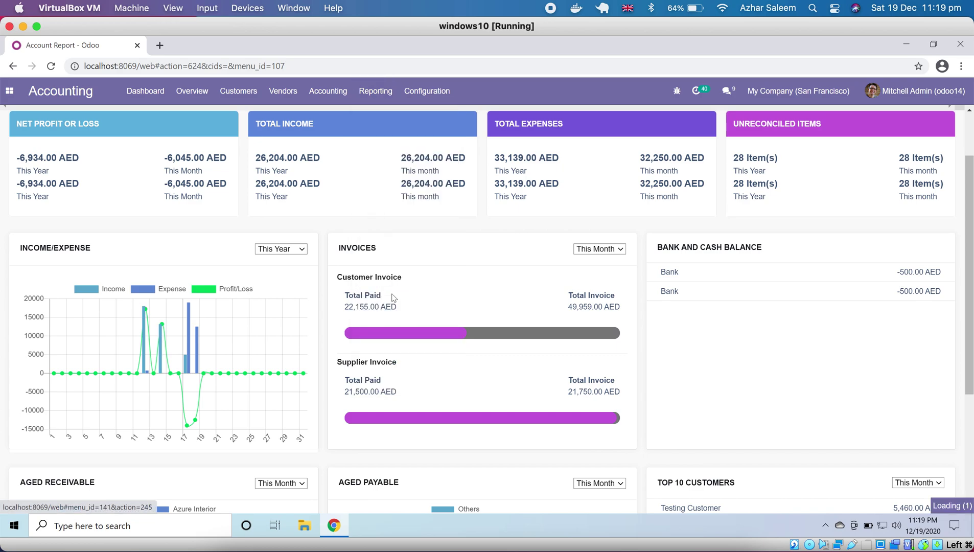
{"action": "left_click", "coordinate": [393, 298]}
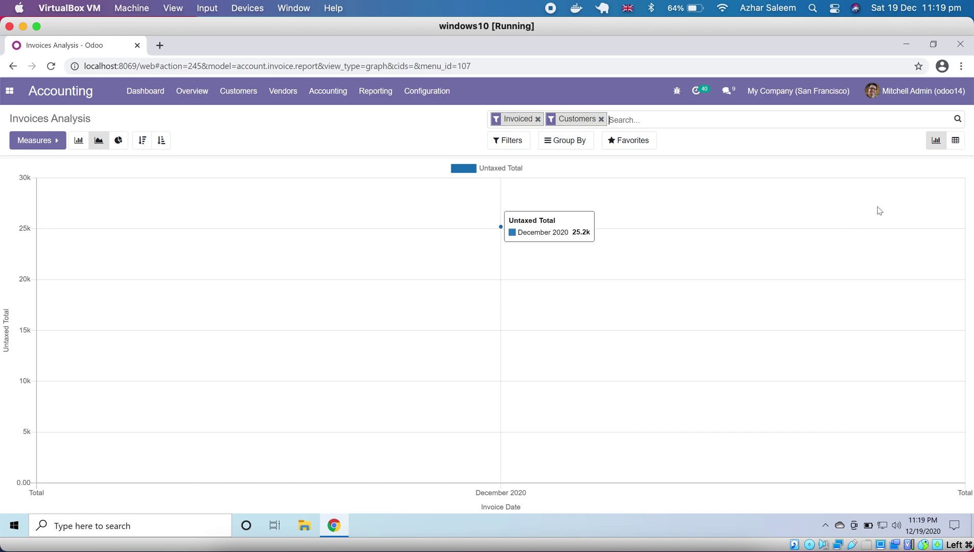
{"action": "left_click", "coordinate": [955, 141]}
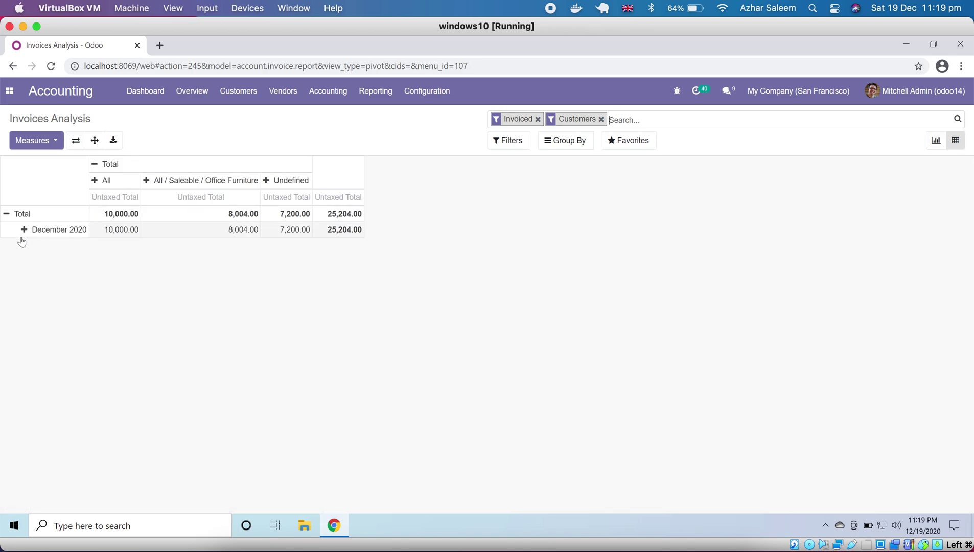
Regroup the invoice pivot's rows by Journal instead of invoice month.
{"action": "left_click", "coordinate": [7, 213]}
{"action": "left_click", "coordinate": [7, 215]}
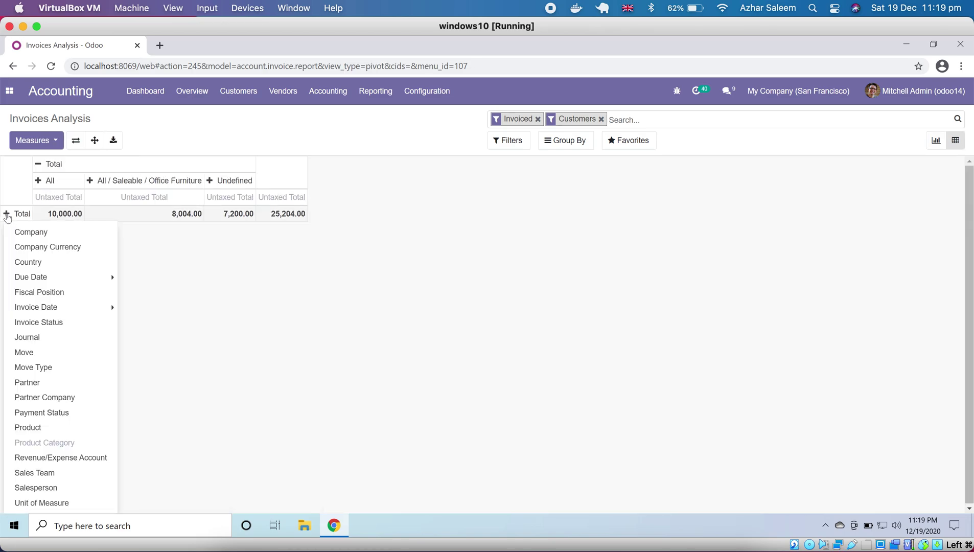
{"action": "left_click", "coordinate": [91, 307]}
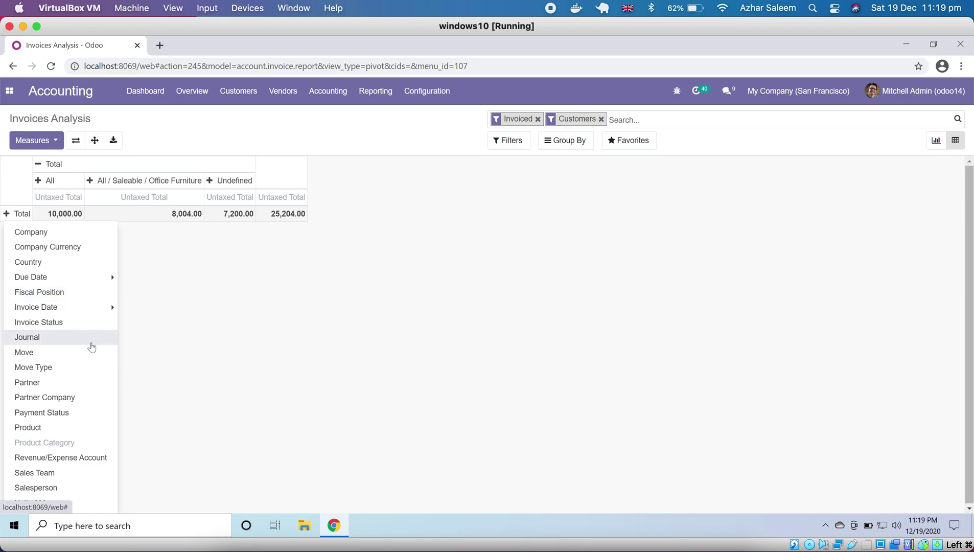
{"action": "left_click", "coordinate": [91, 341]}
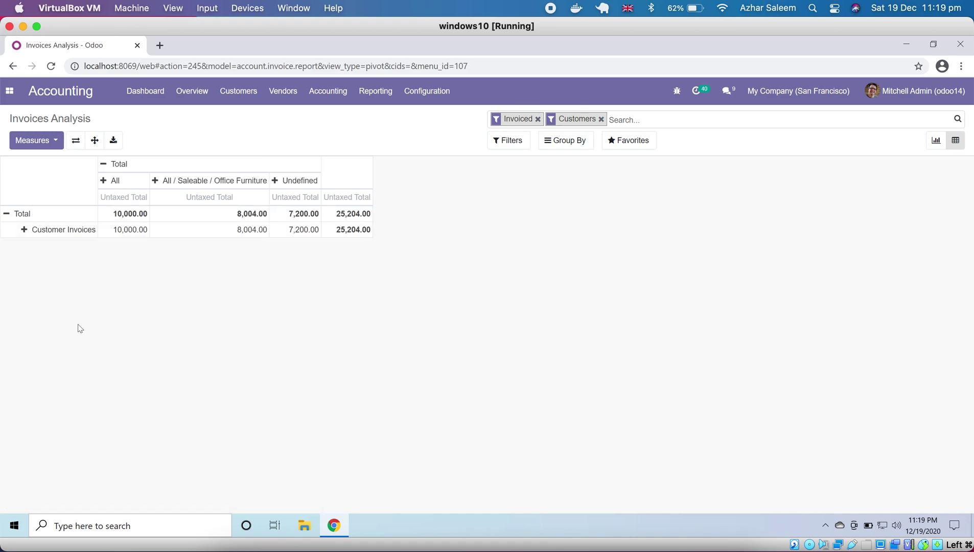
Collapse the invoice pivot's Total row and regroup the rows by Product.
{"action": "left_click", "coordinate": [14, 213]}
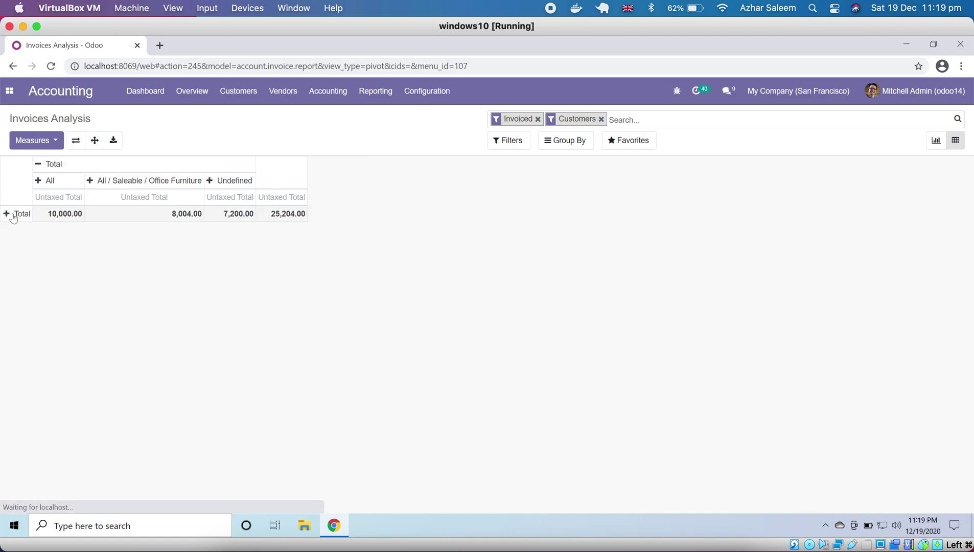
{"action": "left_click", "coordinate": [14, 215]}
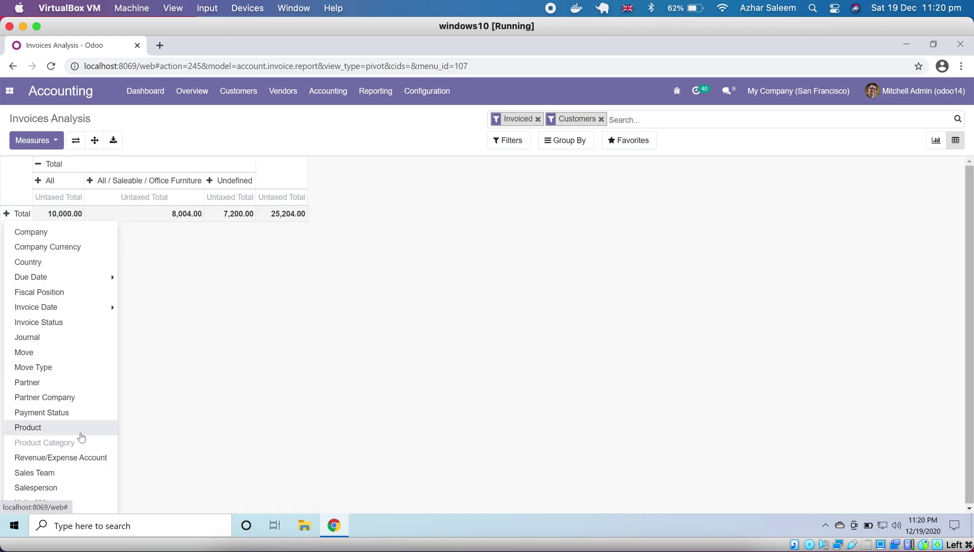
{"action": "left_click", "coordinate": [81, 435]}
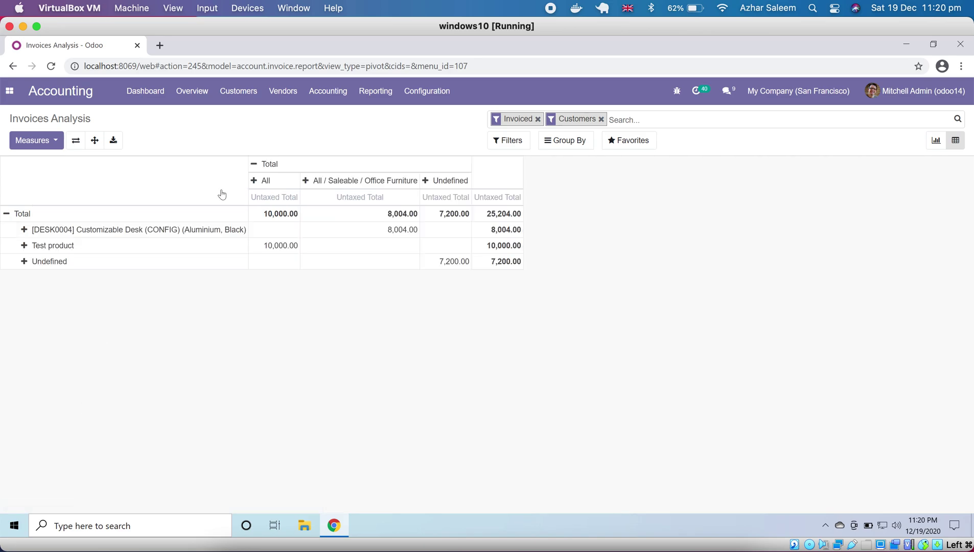
Regroup the invoice pivot's columns by Due Date per Day, and remove the Customers and Invoiced filters.
{"action": "left_click", "coordinate": [254, 166]}
{"action": "left_click", "coordinate": [255, 167]}
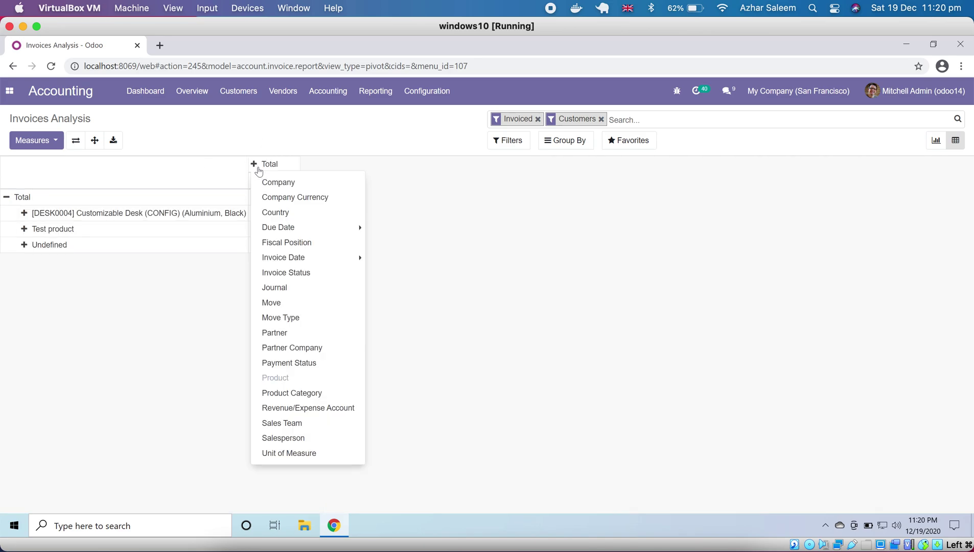
{"action": "left_click", "coordinate": [326, 226]}
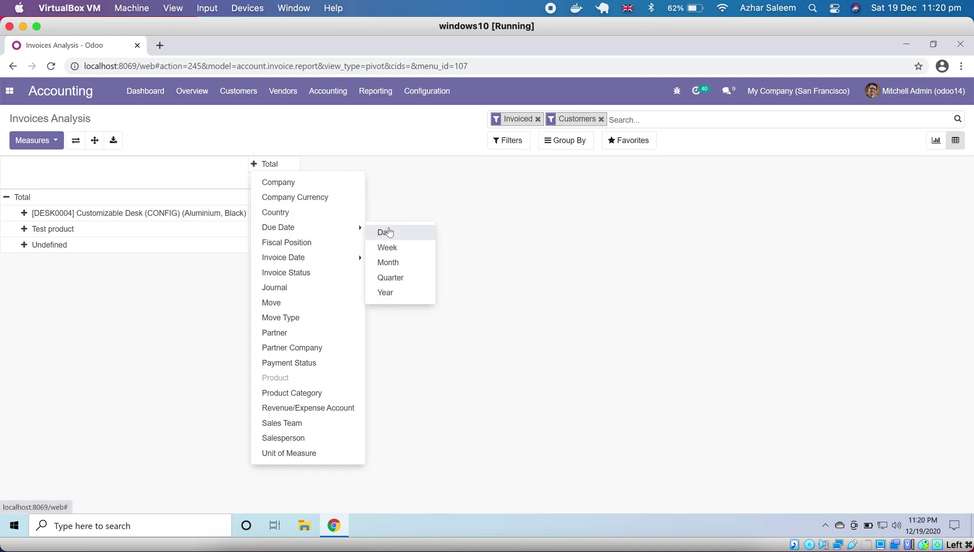
{"action": "left_click", "coordinate": [388, 232]}
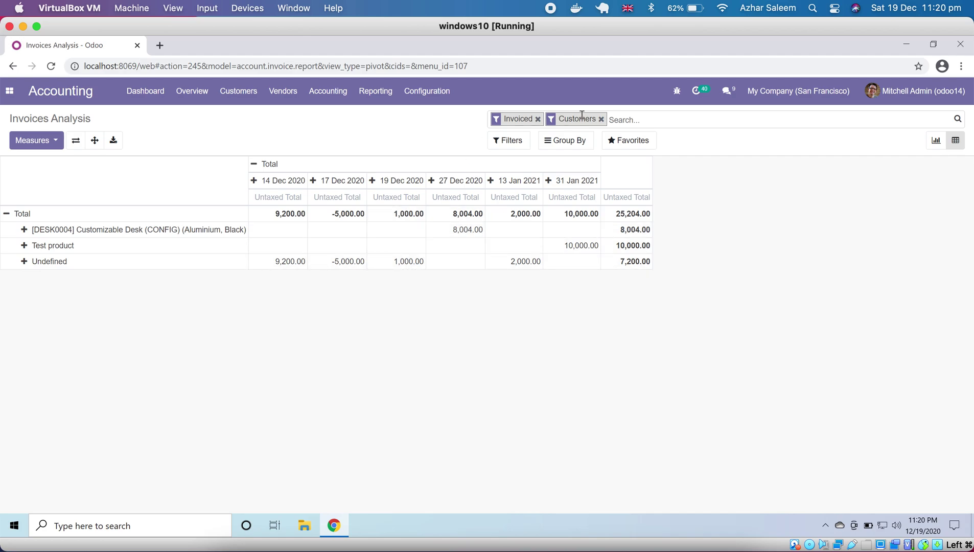
{"action": "left_click", "coordinate": [601, 119]}
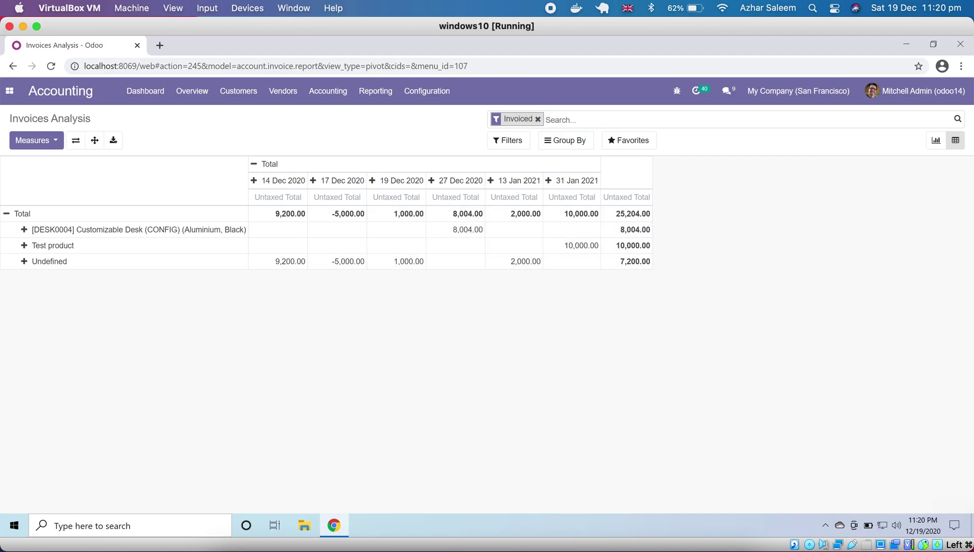
{"action": "left_click", "coordinate": [537, 119]}
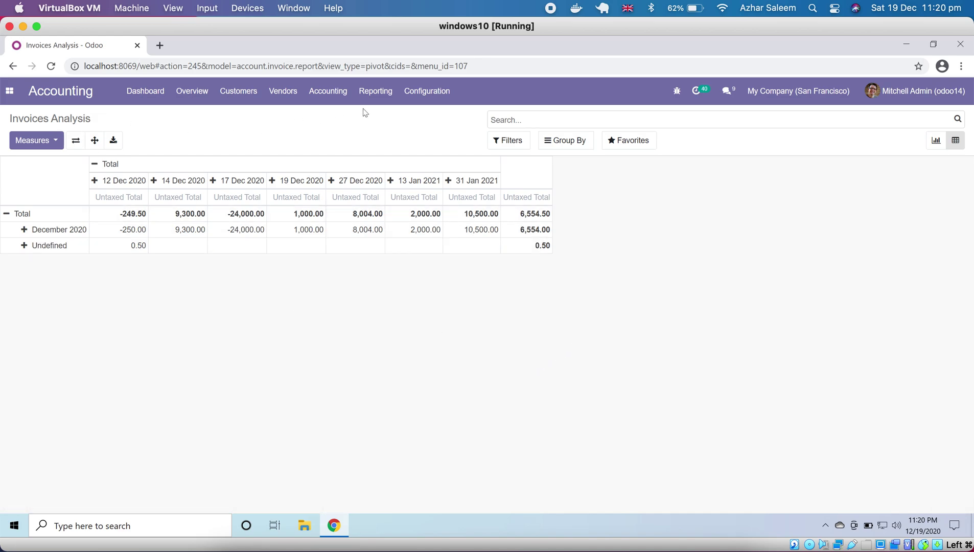
Open the Assets analysis report and show it as a pivot table.
{"action": "left_click", "coordinate": [372, 95]}
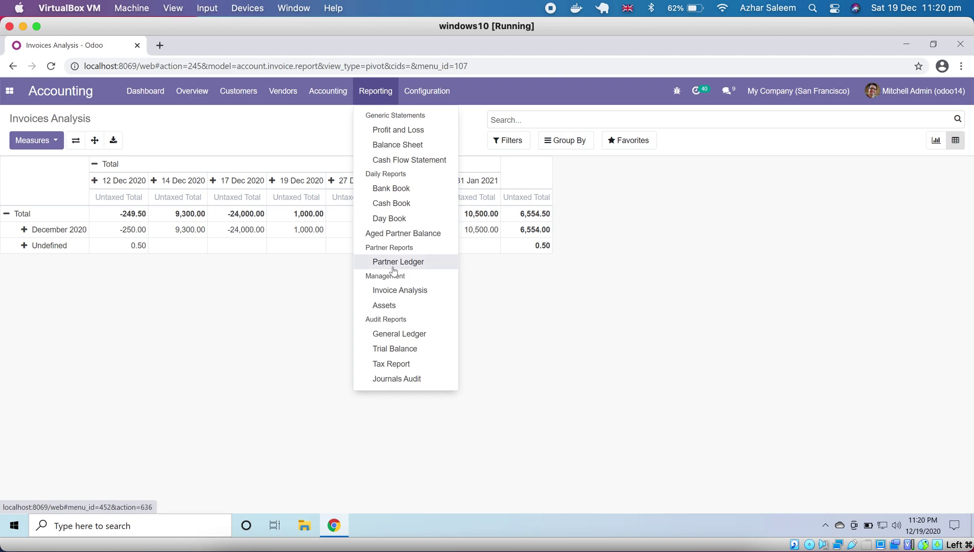
{"action": "left_click", "coordinate": [409, 306]}
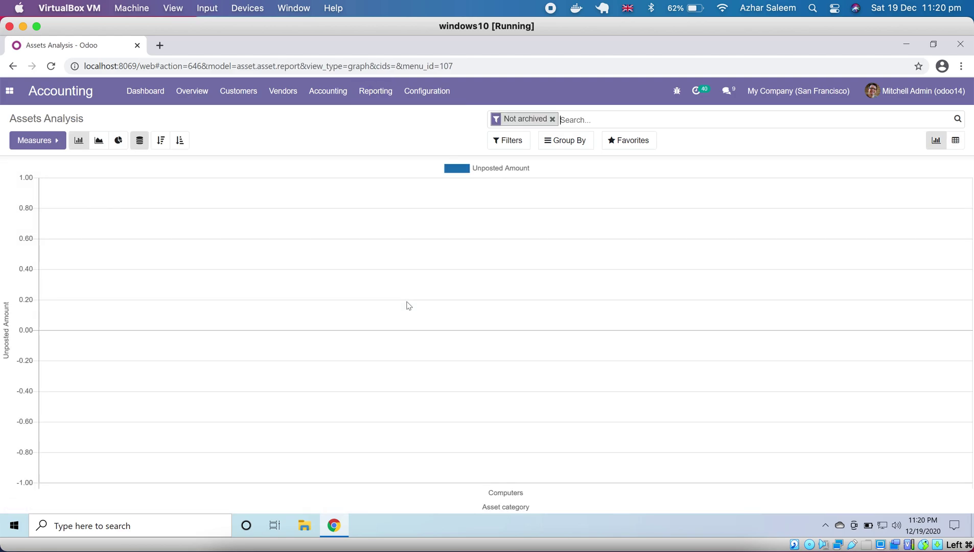
{"action": "left_click", "coordinate": [960, 147]}
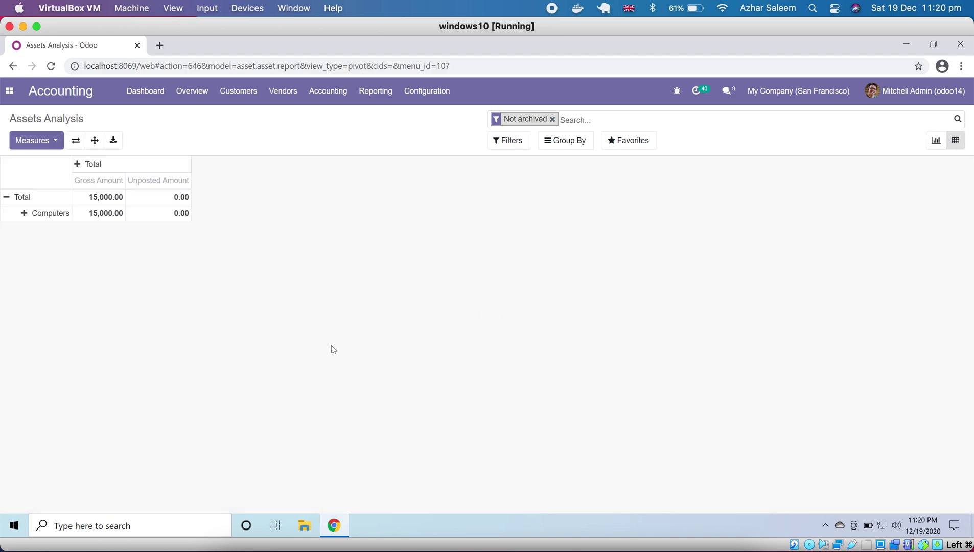
Regroup the assets pivot's rows by Depreciation Date per Month.
{"action": "left_click", "coordinate": [6, 198]}
{"action": "left_click", "coordinate": [6, 198]}
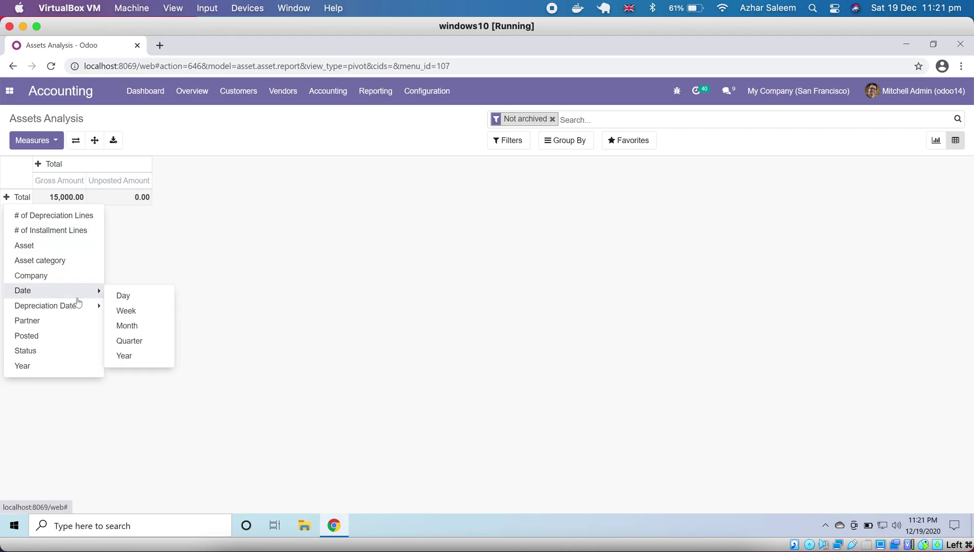
{"action": "mouse_move", "coordinate": [76, 309]}
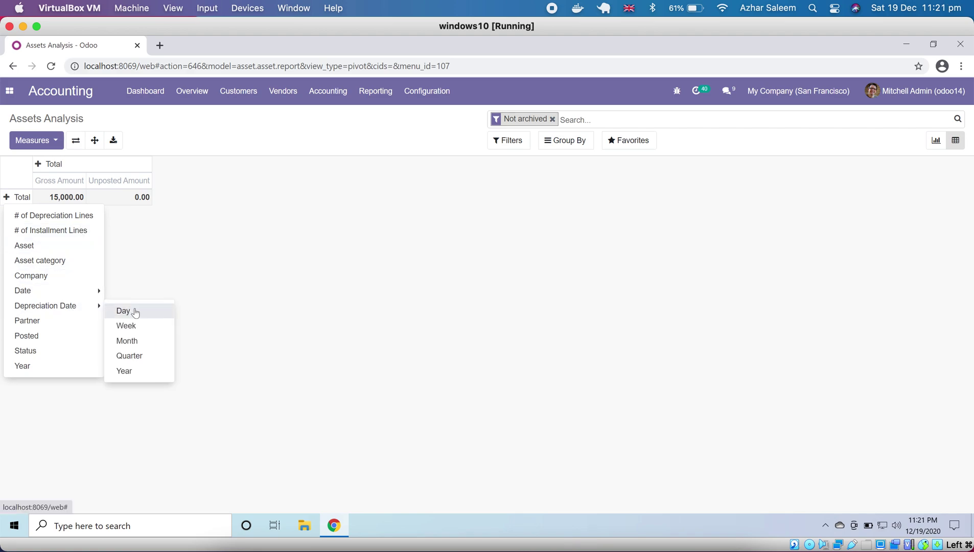
{"action": "left_click", "coordinate": [147, 340]}
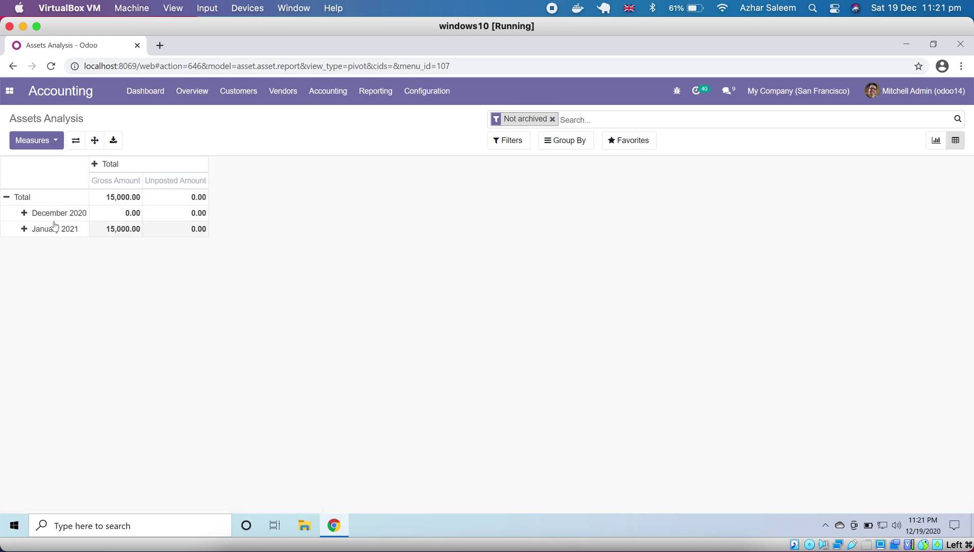
Group the assets pivot's columns by Posted and remove the Not archived filter.
{"action": "left_click", "coordinate": [96, 165]}
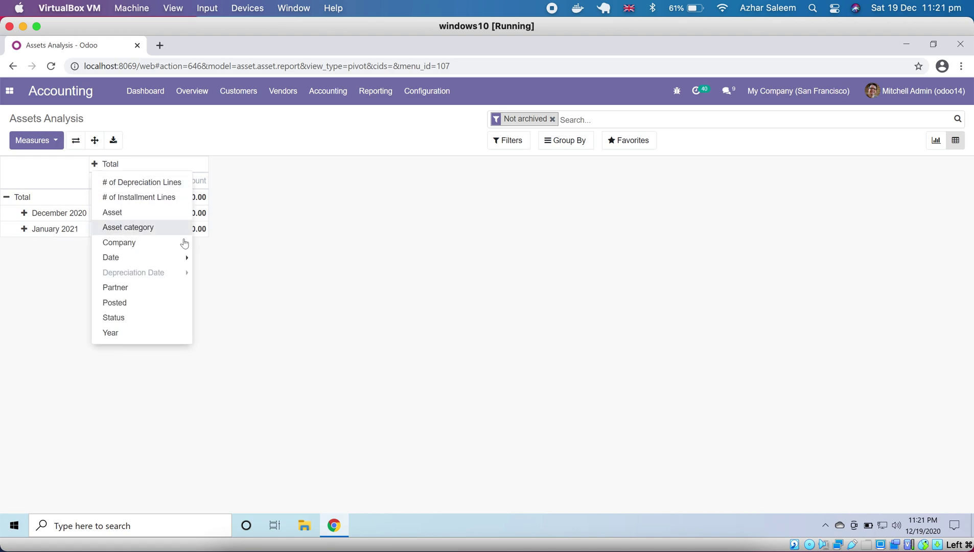
{"action": "left_click", "coordinate": [176, 301]}
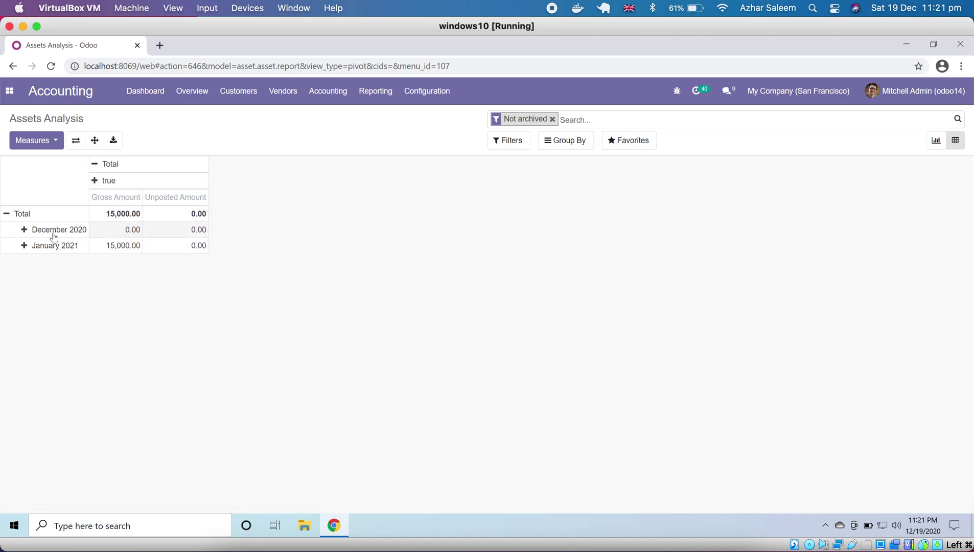
{"action": "left_click", "coordinate": [552, 119]}
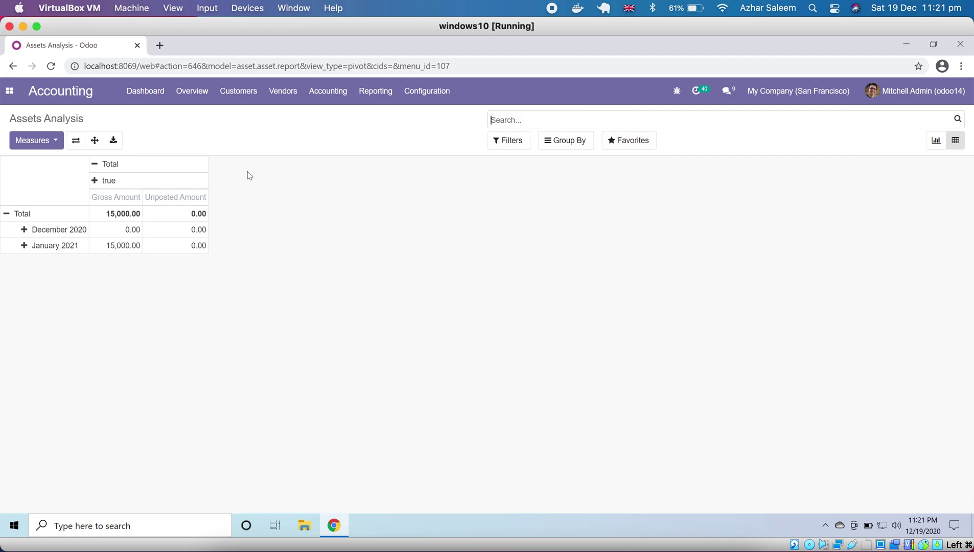
Review the General Ledger report options, including Include Initial Balances, and close the dialog without printing.
{"action": "left_click", "coordinate": [371, 97]}
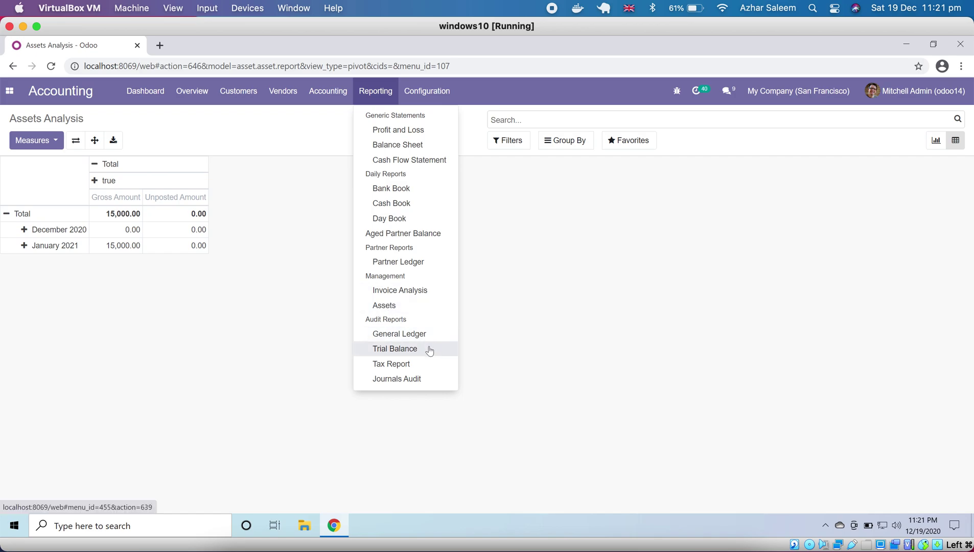
{"action": "left_click", "coordinate": [411, 336]}
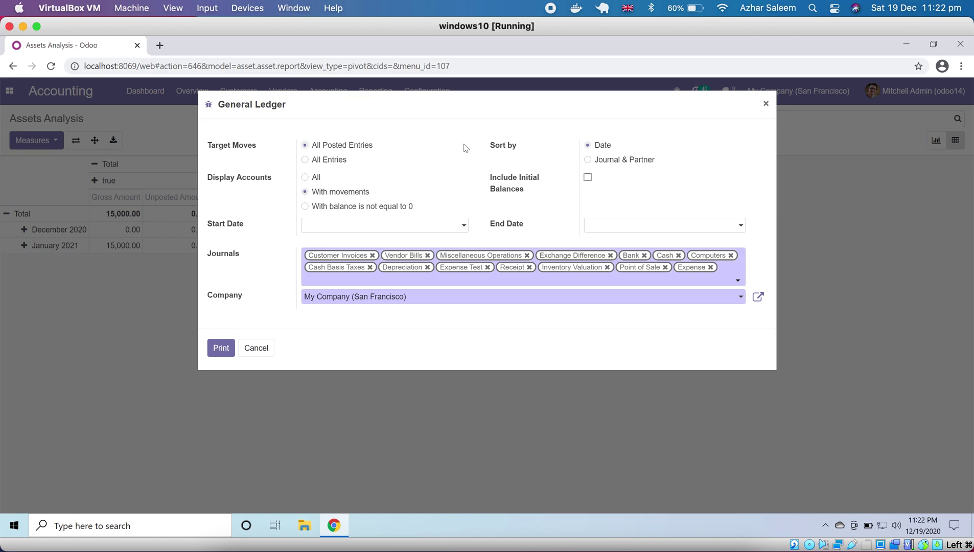
{"action": "left_click", "coordinate": [589, 180]}
{"action": "left_click", "coordinate": [258, 348]}
Open the Trial Balance report options and set the period from 01/01/2020 to 12/31/2020.
{"action": "left_click", "coordinate": [374, 92]}
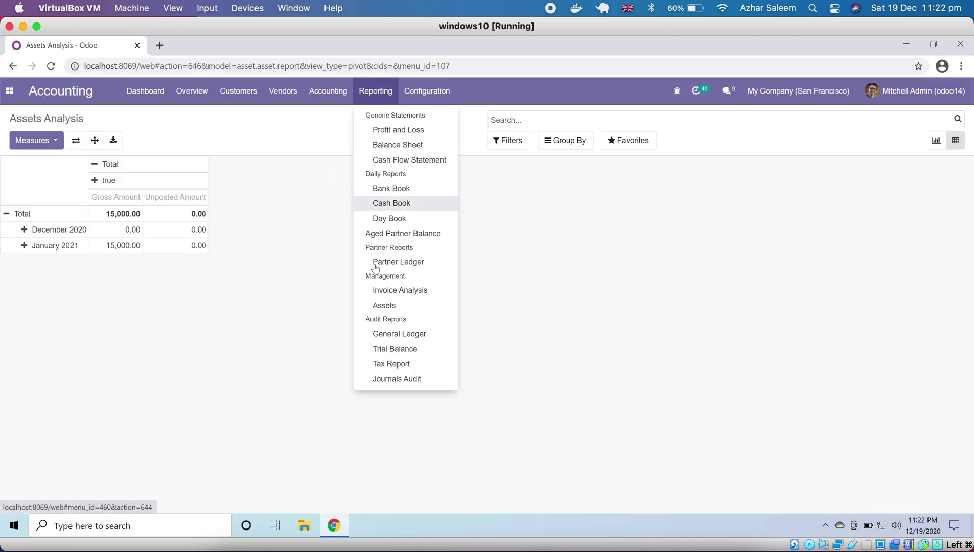
{"action": "left_click", "coordinate": [415, 356]}
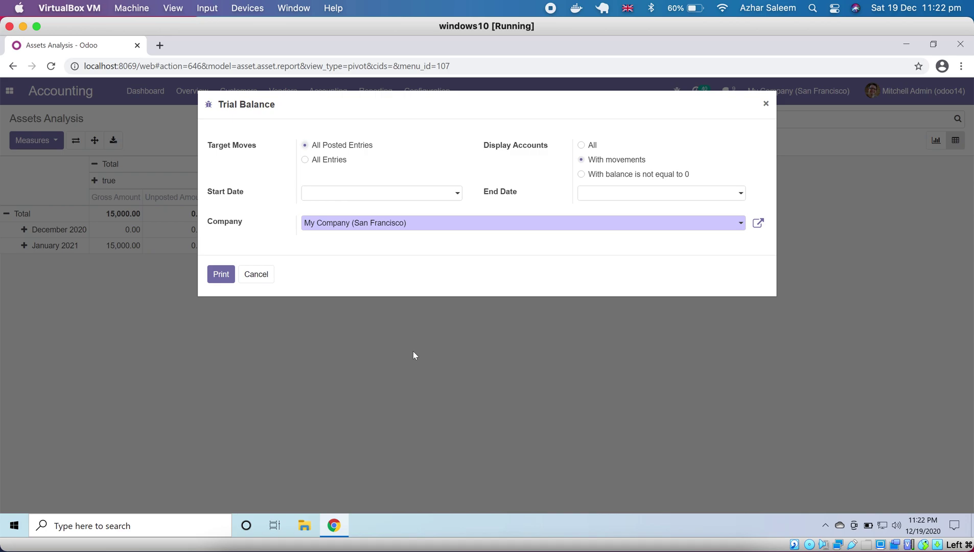
{"action": "left_click", "coordinate": [376, 197]}
{"action": "left_click", "coordinate": [364, 214]}
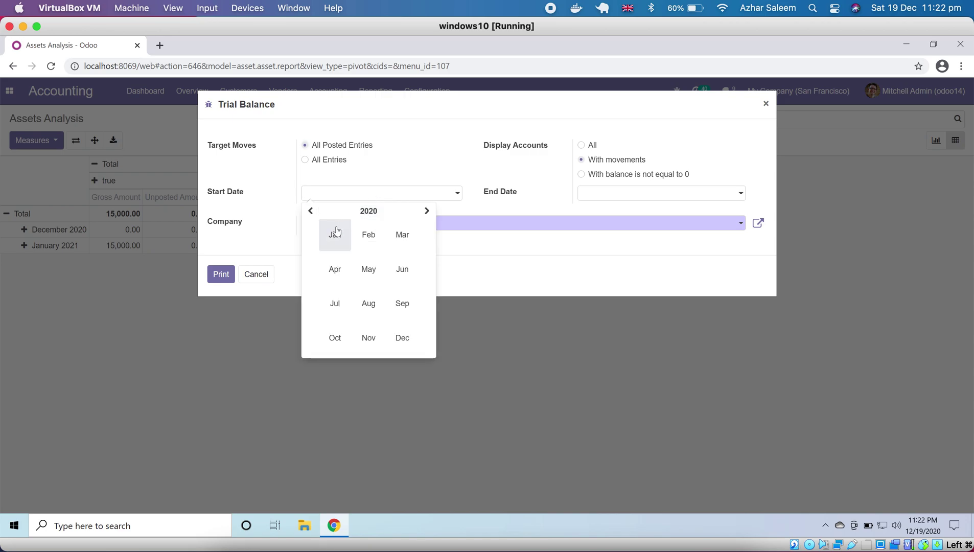
{"action": "left_click", "coordinate": [337, 229]}
{"action": "left_click", "coordinate": [384, 247]}
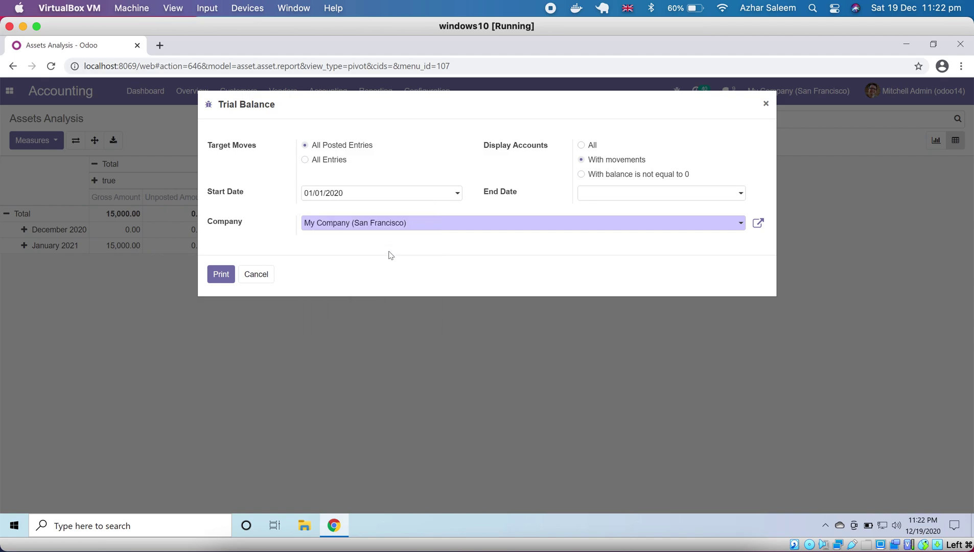
{"action": "left_click", "coordinate": [616, 198]}
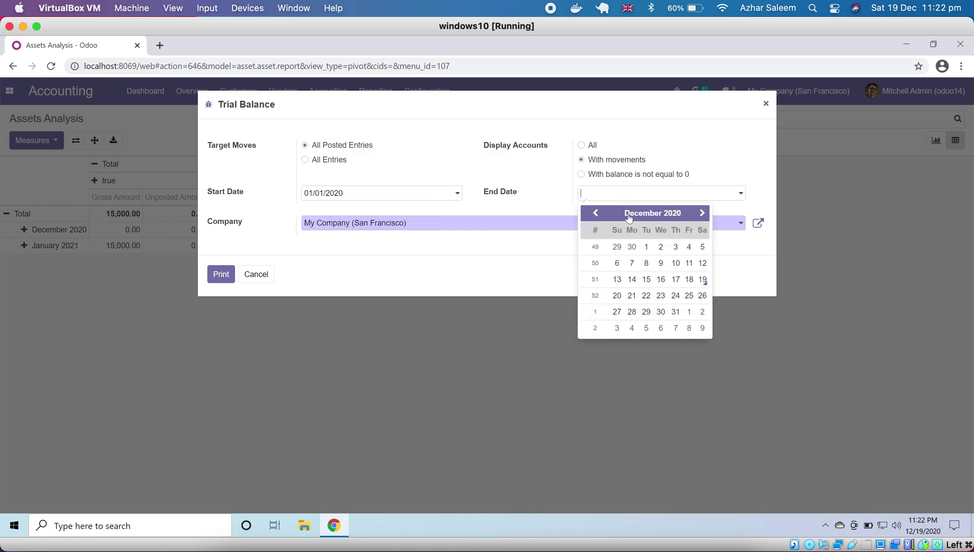
{"action": "left_click", "coordinate": [671, 213]}
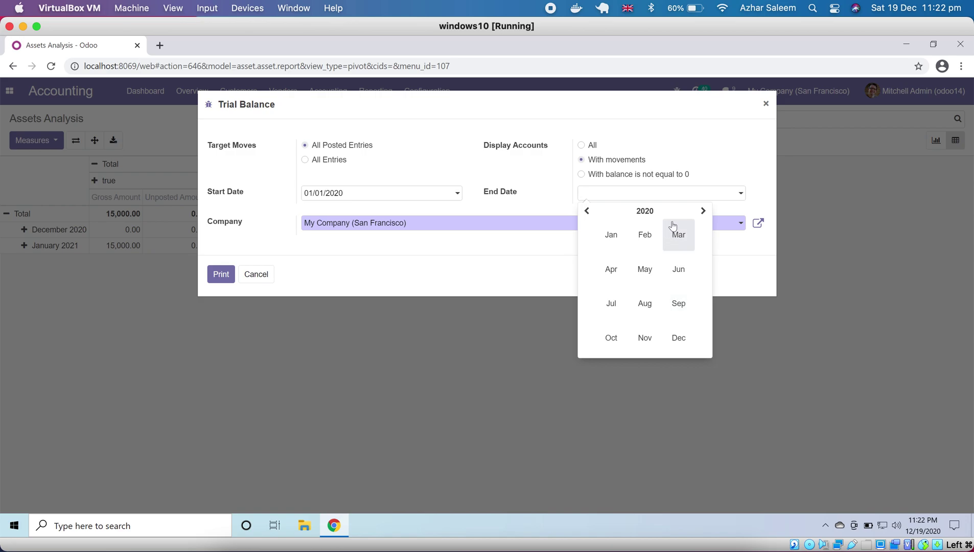
{"action": "left_click", "coordinate": [684, 340]}
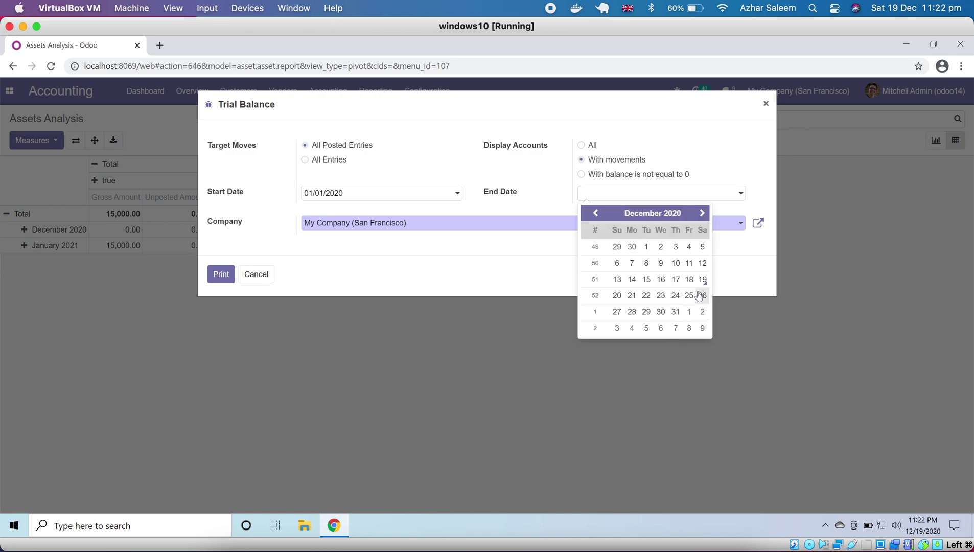
{"action": "left_click", "coordinate": [675, 312]}
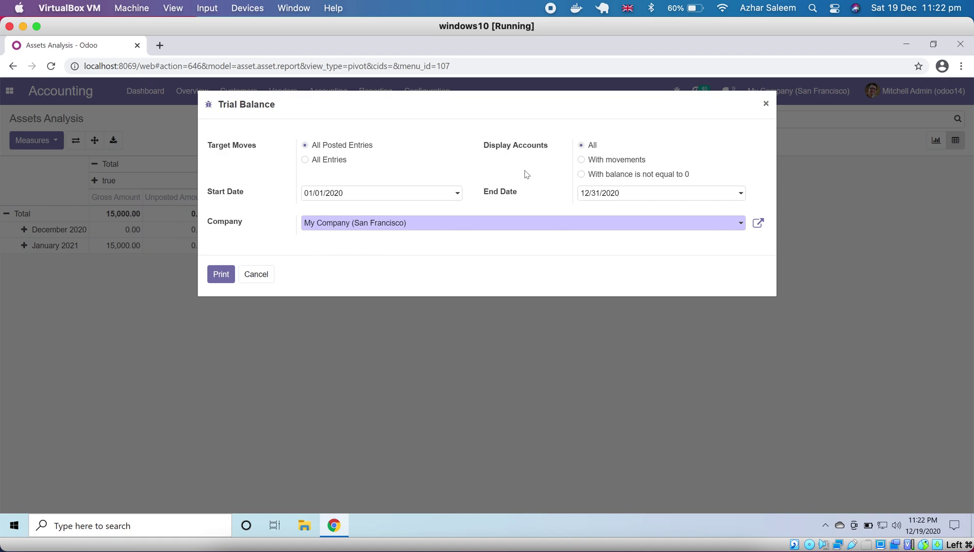
Print the trial balance for all entries and all accounts, close its dialog, and open the downloaded Trial Balance.pdf.
{"action": "left_click", "coordinate": [229, 275]}
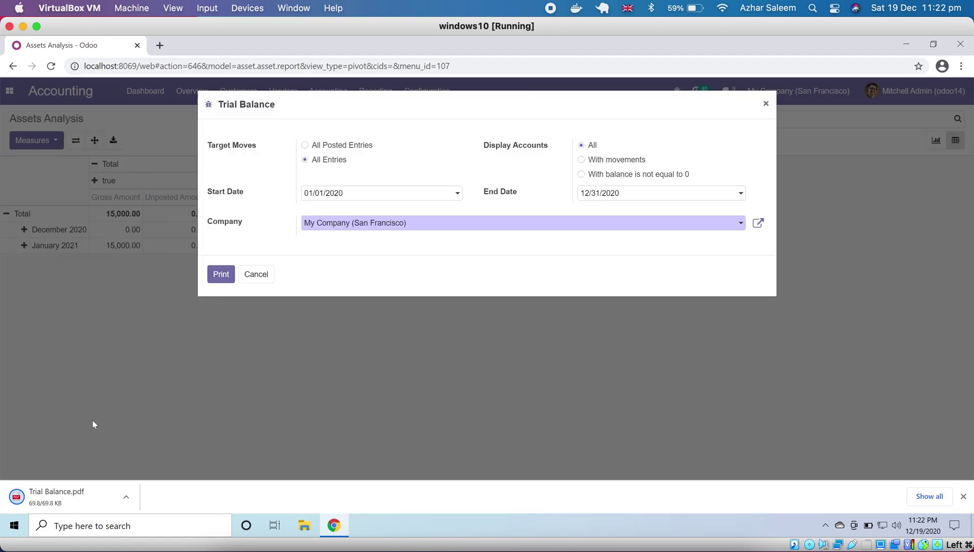
{"action": "left_click", "coordinate": [255, 275]}
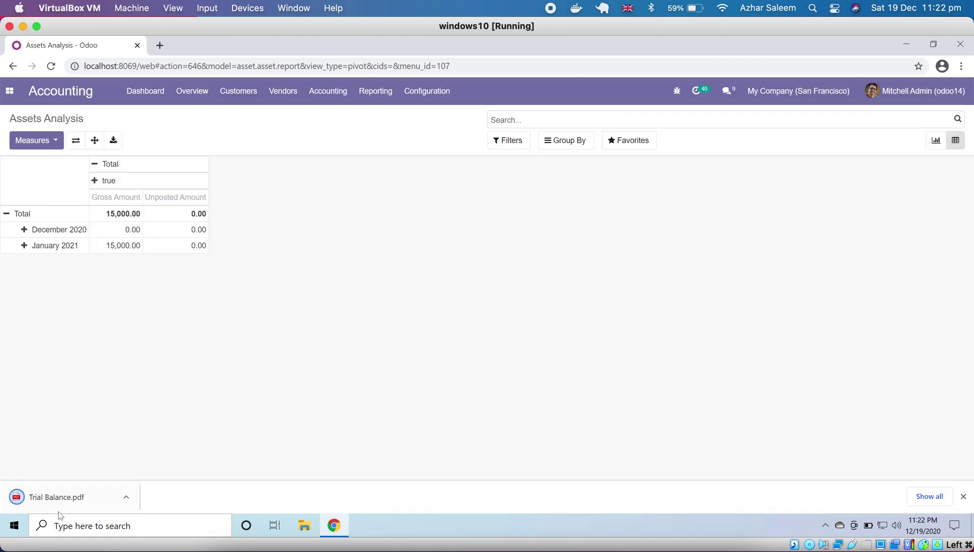
{"action": "left_click", "coordinate": [59, 498]}
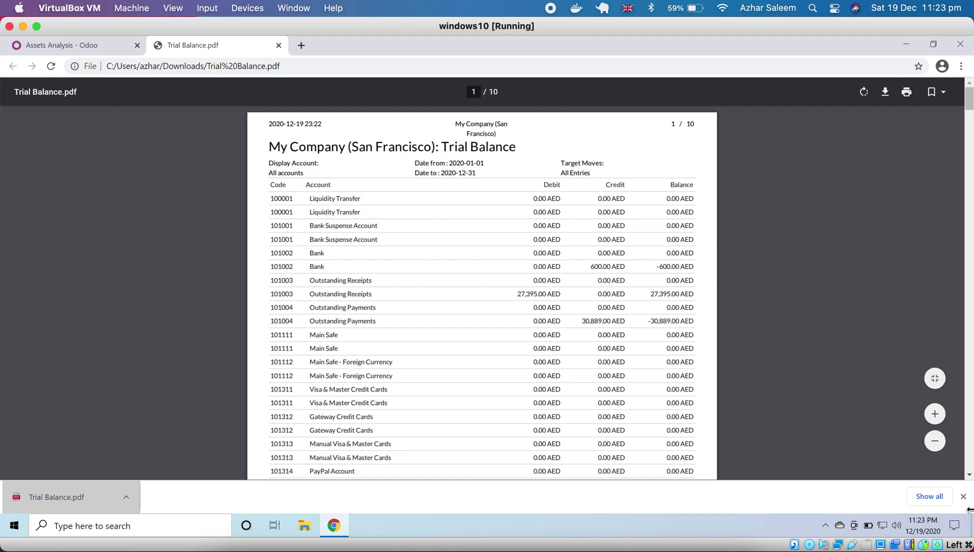
{"action": "left_click", "coordinate": [963, 496]}
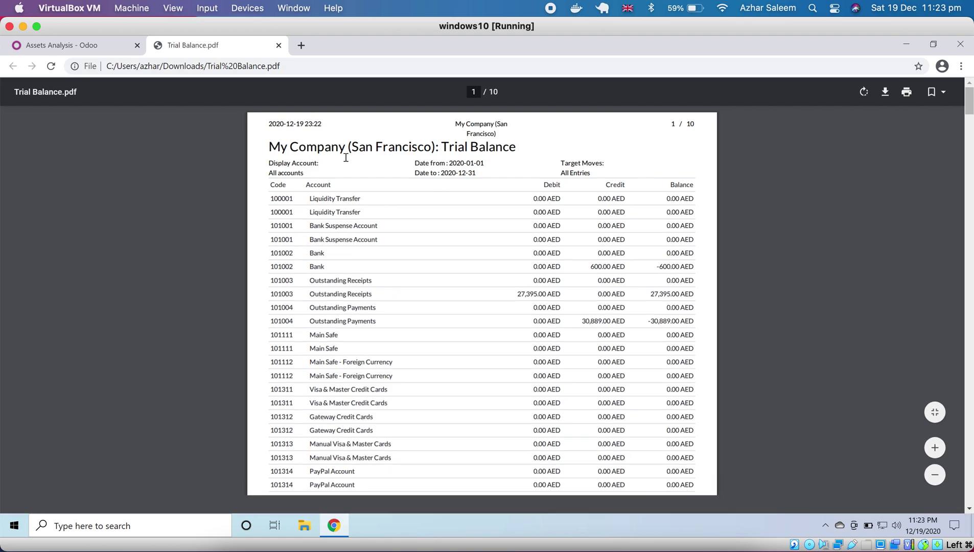
Examine the trial balance's accounts with their debit, credit and balance amounts through to the last page, and close the PDF.
{"action": "left_click_drag", "start_coordinate": [441, 148], "coordinate": [460, 149]}
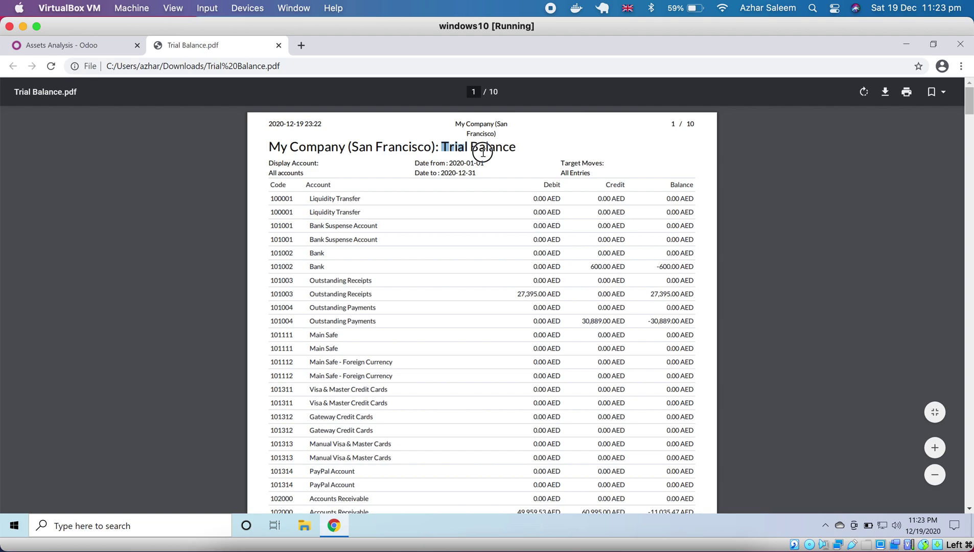
{"action": "triple_click", "coordinate": [482, 153]}
{"action": "left_click", "coordinate": [482, 152]}
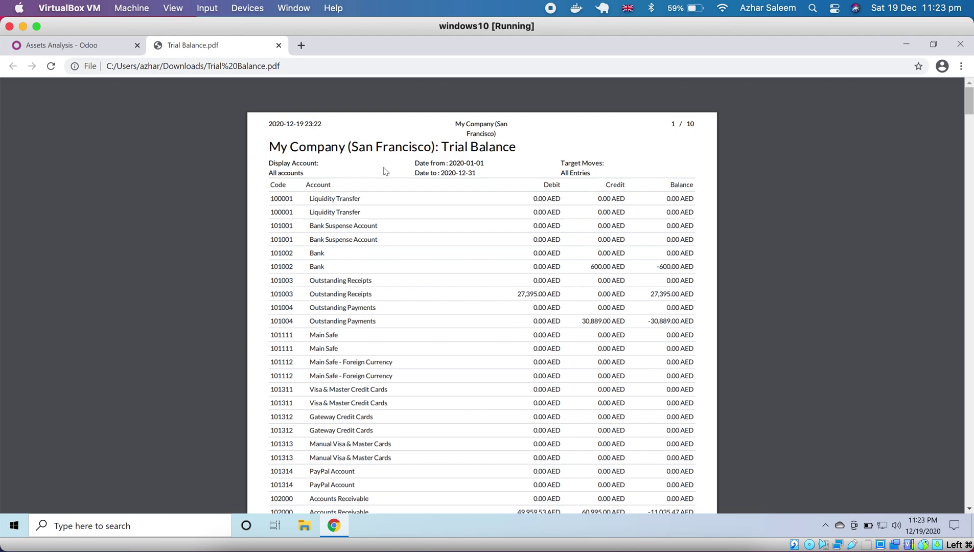
{"action": "double_click", "coordinate": [284, 173]}
{"action": "double_click", "coordinate": [342, 294]}
{"action": "triple_click", "coordinate": [529, 291]}
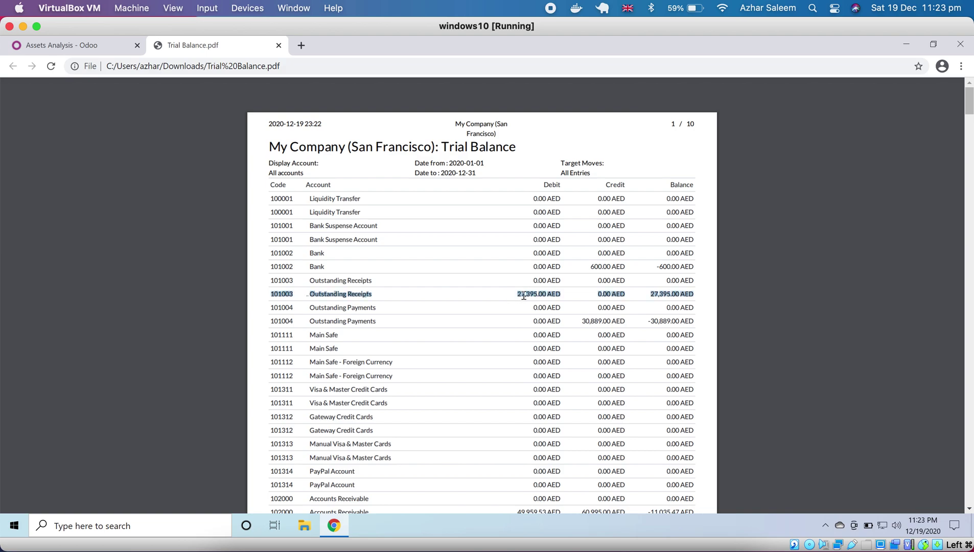
{"action": "left_click_drag", "start_coordinate": [516, 295], "coordinate": [524, 295]}
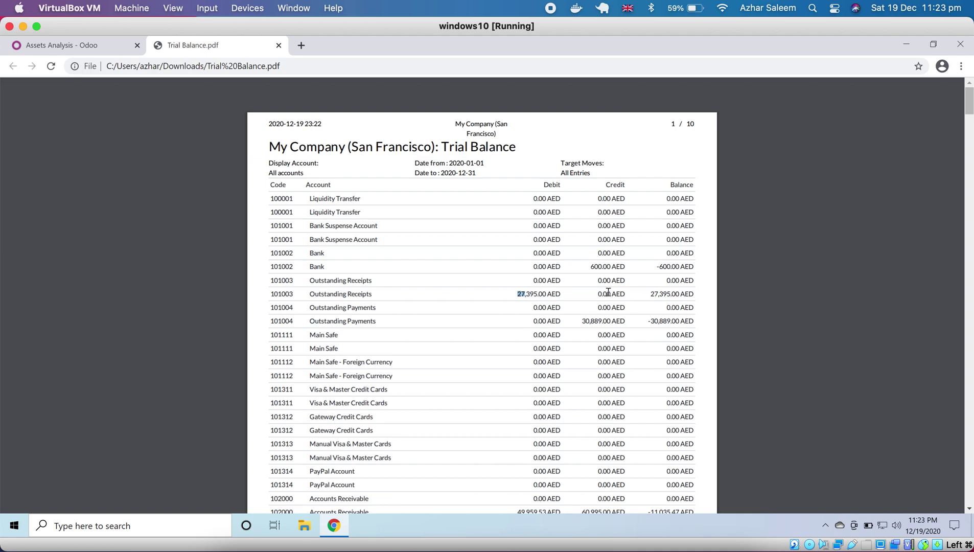
{"action": "double_click", "coordinate": [673, 295]}
{"action": "scroll", "coordinate": [492, 403], "scroll_direction": "down", "scroll_amount": 2}
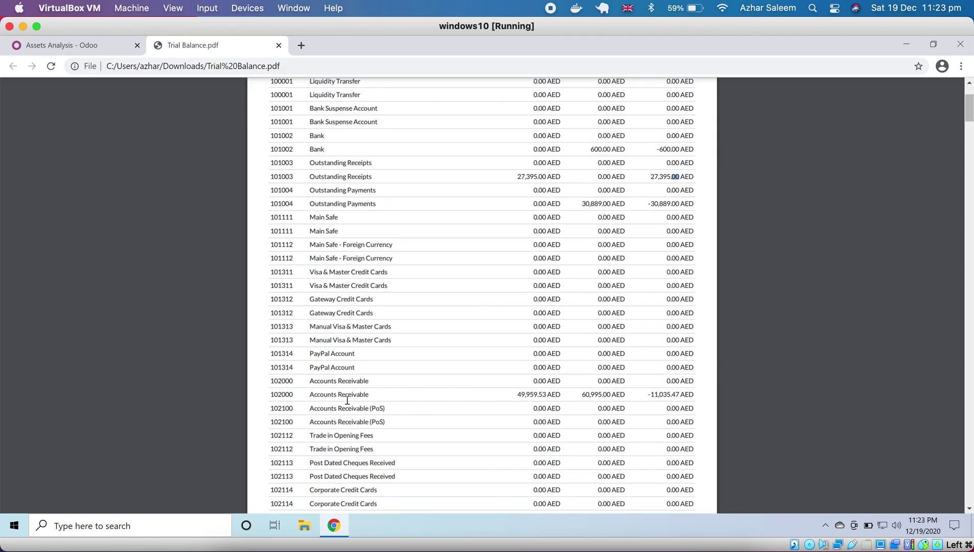
{"action": "double_click", "coordinate": [531, 394]}
{"action": "scroll", "coordinate": [542, 394], "scroll_direction": "up", "scroll_amount": 3}
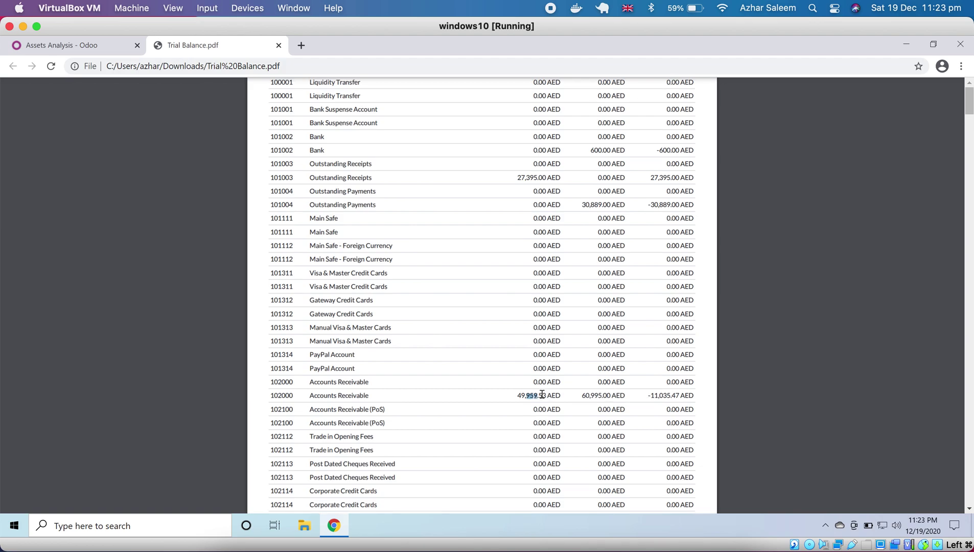
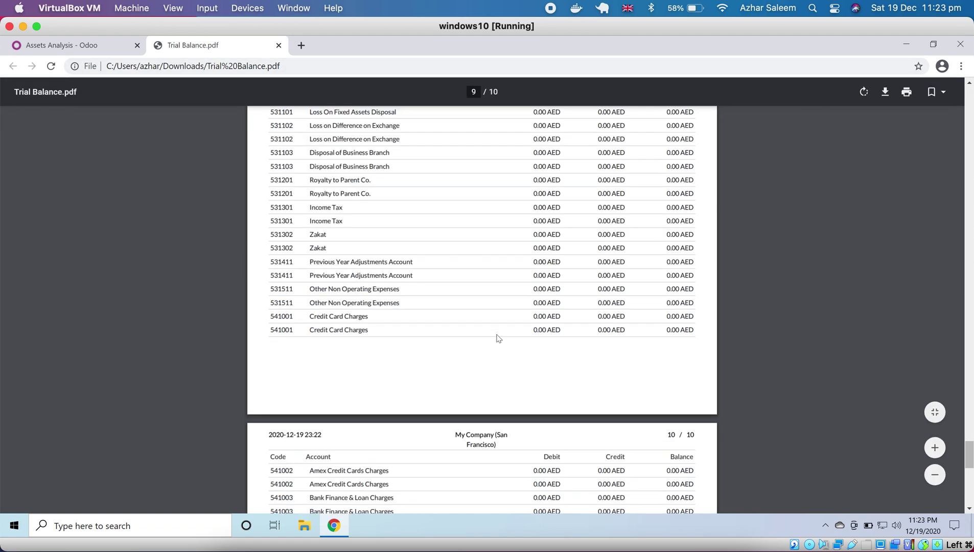
{"action": "scroll", "coordinate": [498, 338], "scroll_direction": "down", "scroll_amount": 10}
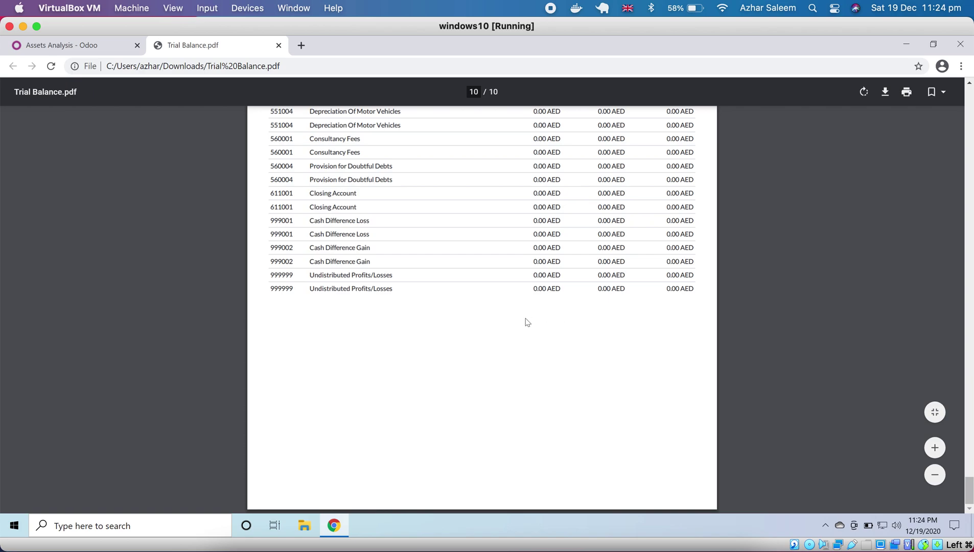
{"action": "scroll", "coordinate": [556, 329], "scroll_direction": "up", "scroll_amount": 15}
{"action": "scroll", "coordinate": [560, 337], "scroll_direction": "up", "scroll_amount": 20}
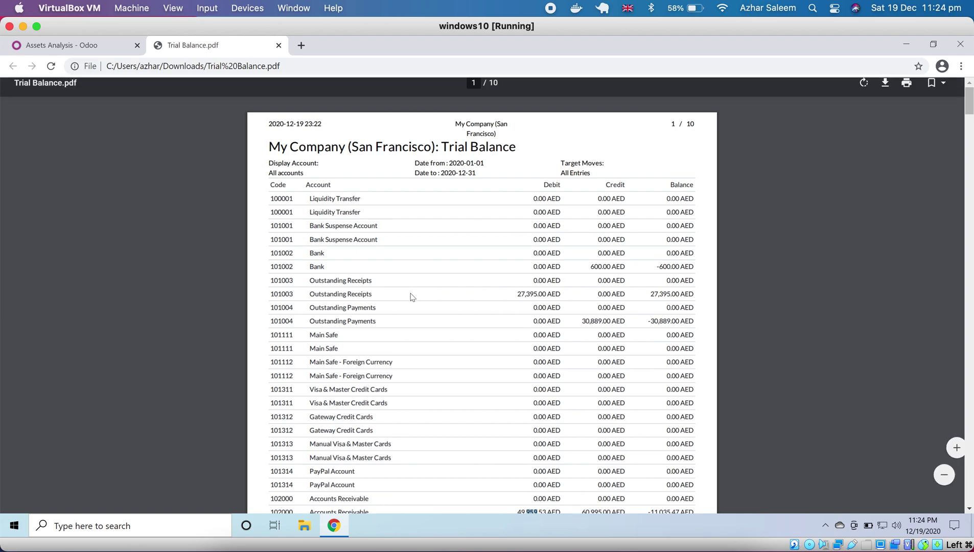
{"action": "left_click", "coordinate": [279, 45]}
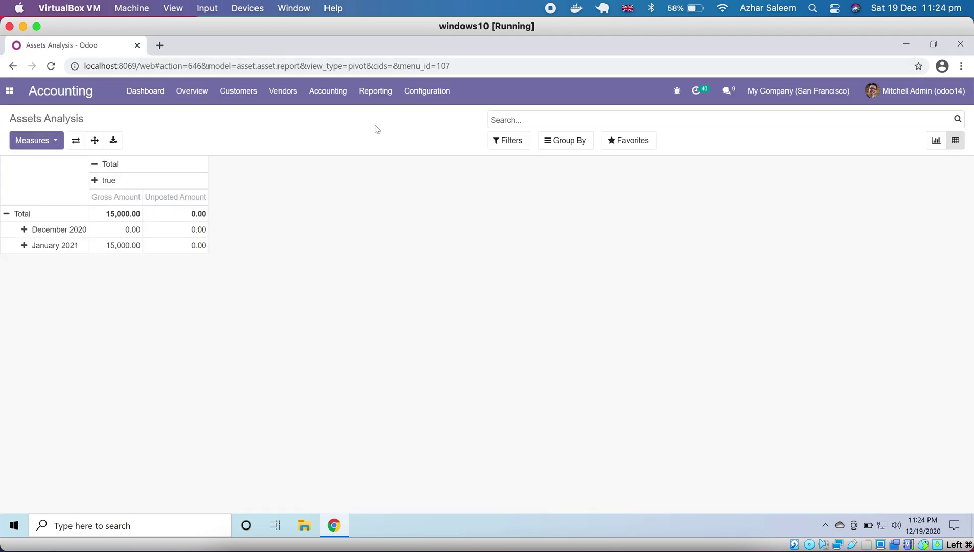
Review the Tax Report options and close the dialog without printing.
{"action": "left_click", "coordinate": [359, 100]}
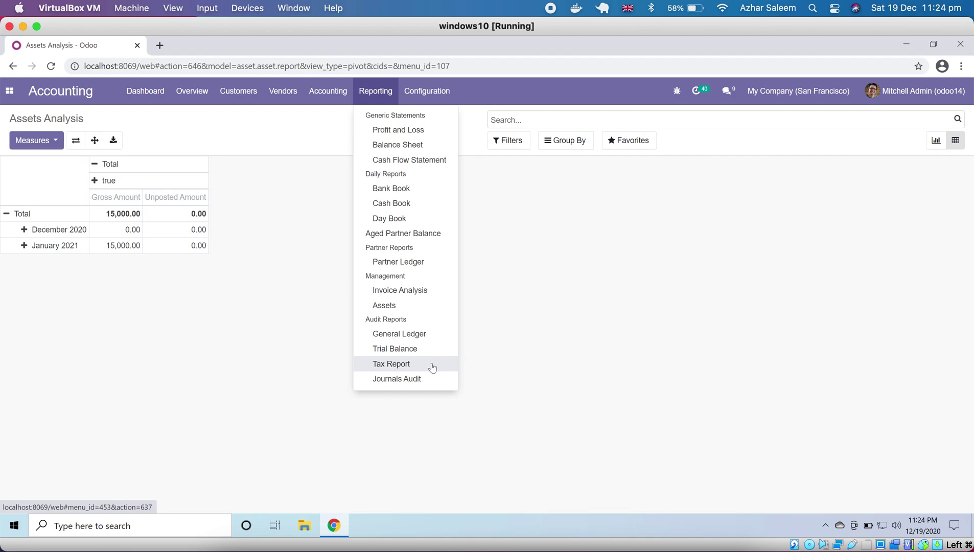
{"action": "left_click", "coordinate": [391, 363]}
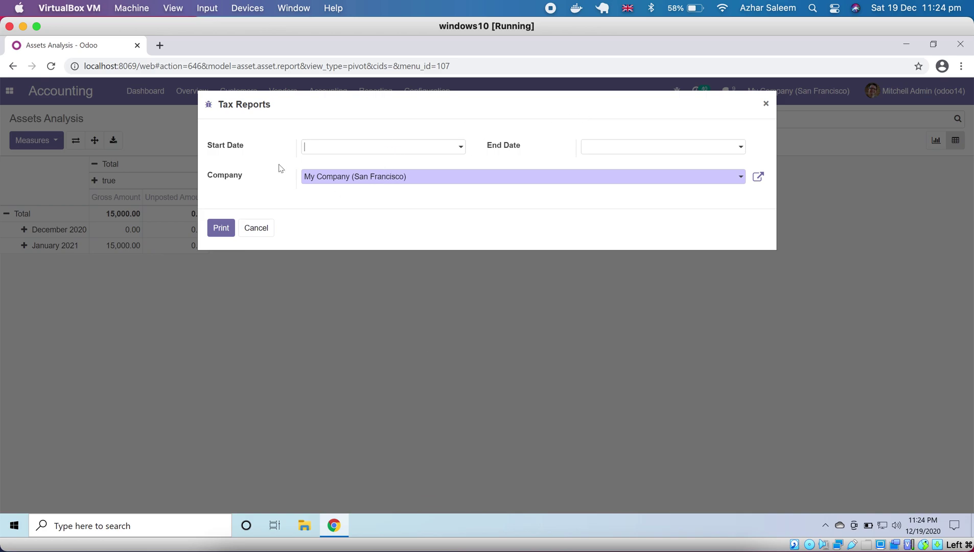
{"action": "left_click", "coordinate": [270, 239]}
Review the Journals Audit report options for target moves, sorting, dates and journals, and cancel the dialog.
{"action": "left_click", "coordinate": [362, 96]}
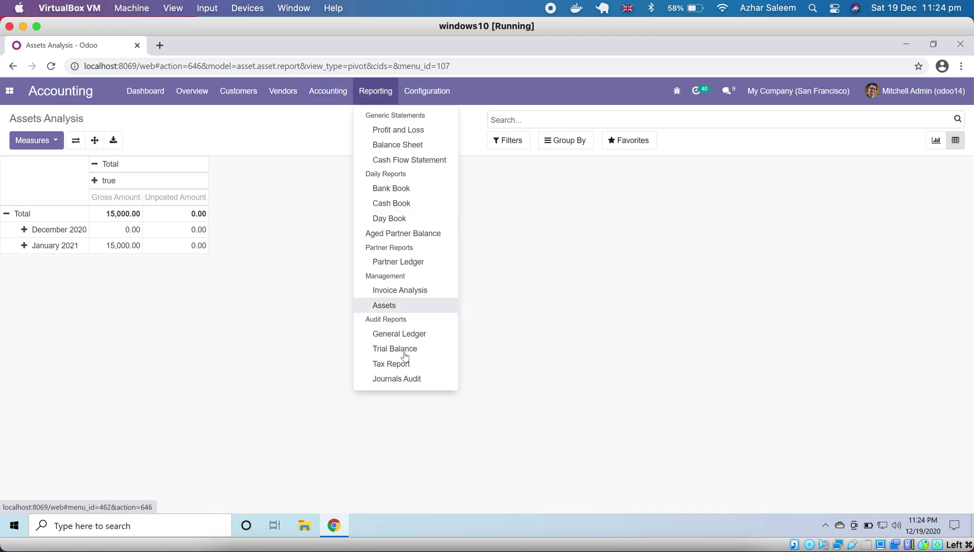
{"action": "left_click", "coordinate": [393, 384]}
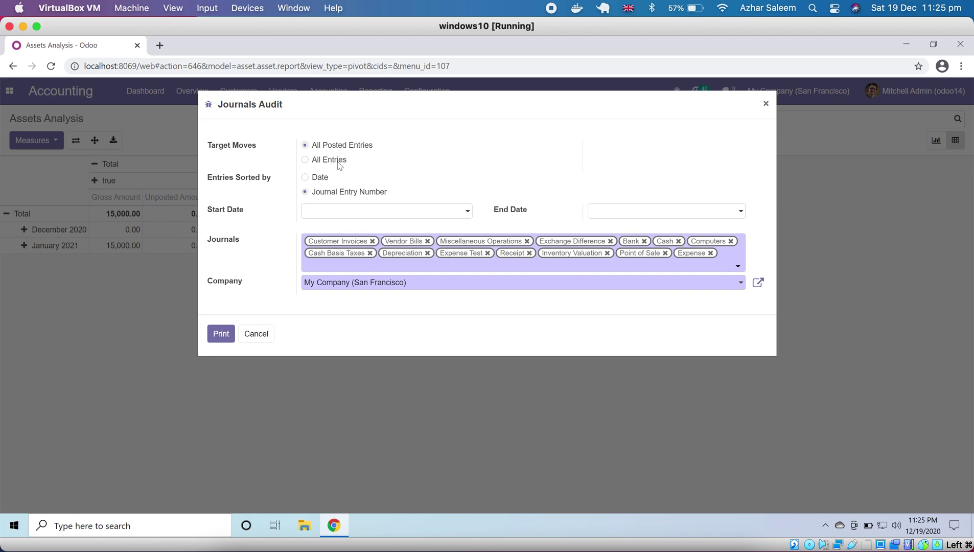
{"action": "left_click", "coordinate": [252, 337]}
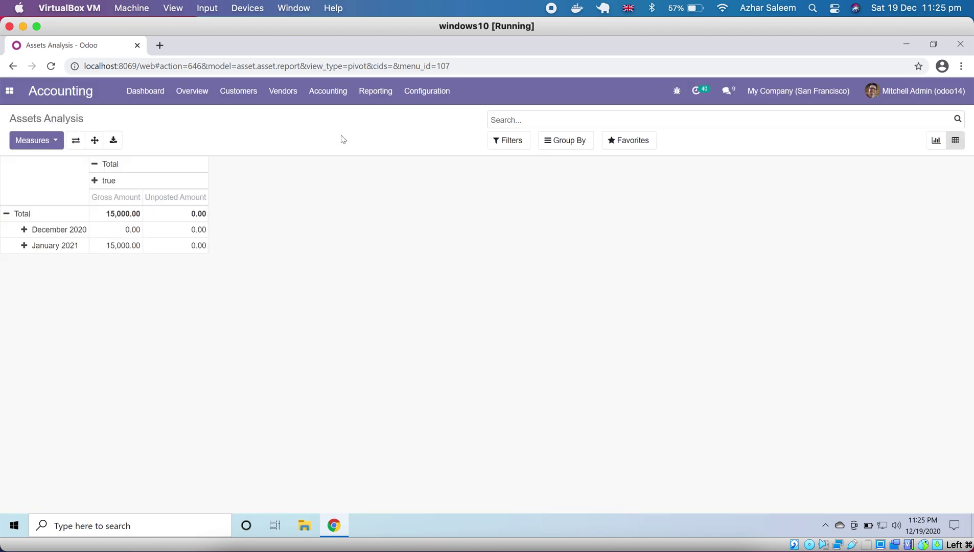
{"action": "left_click", "coordinate": [370, 93]}
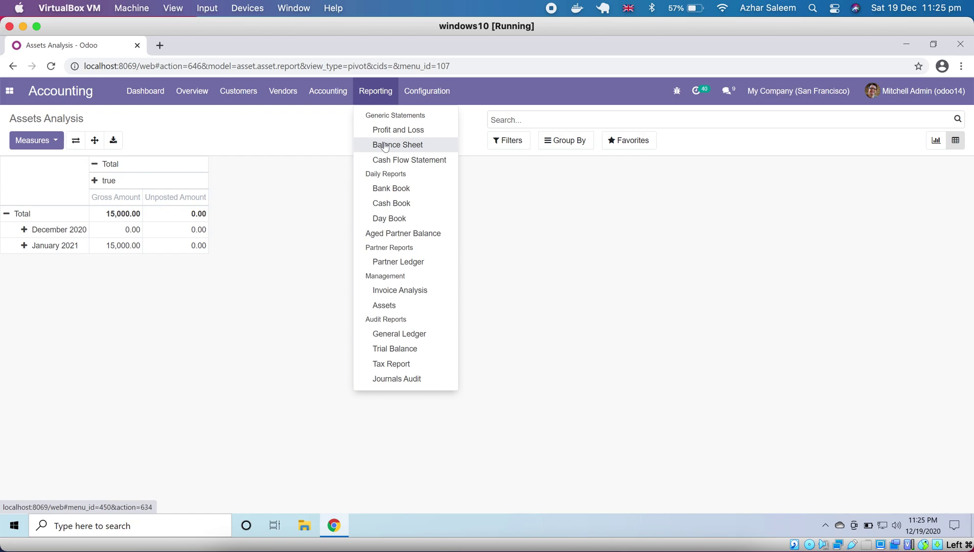
{"action": "left_click", "coordinate": [425, 97]}
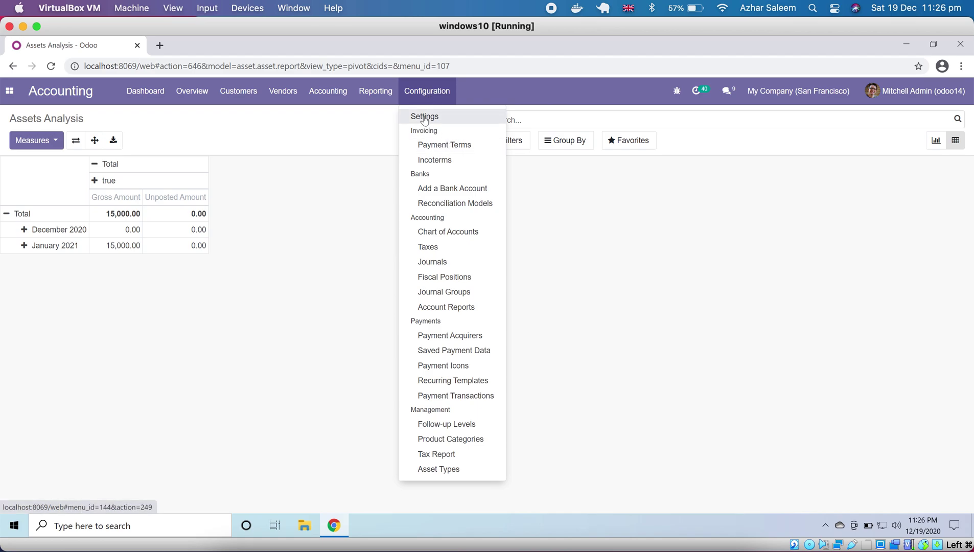
{"action": "left_click", "coordinate": [3, 88]}
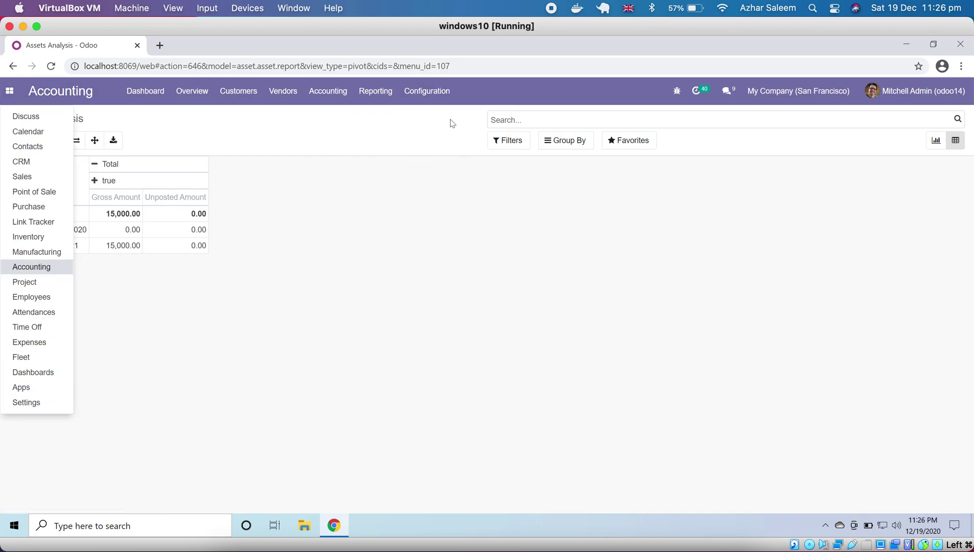
Open the Taxes configuration, review the computation options and definition of a blank new tax, and discard it.
{"action": "left_click", "coordinate": [440, 102]}
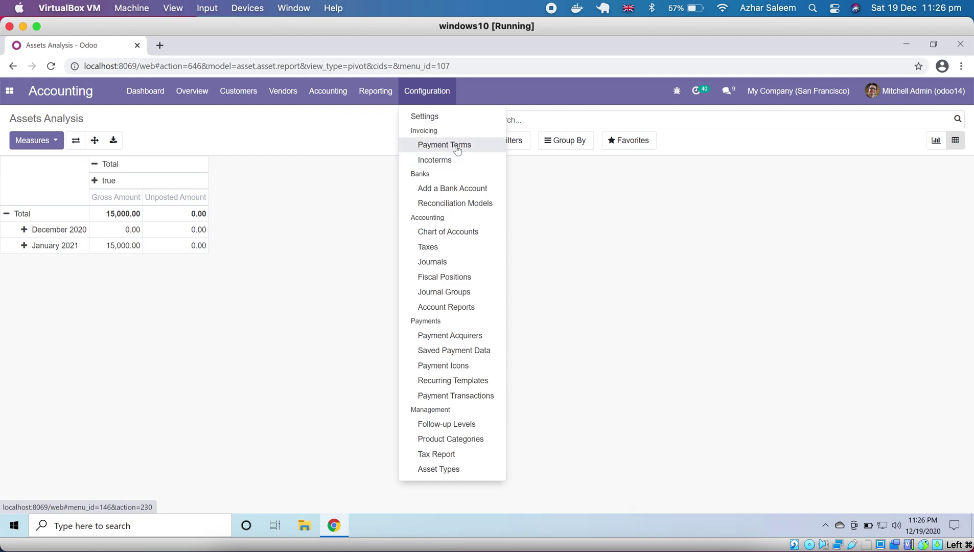
{"action": "left_click", "coordinate": [442, 251]}
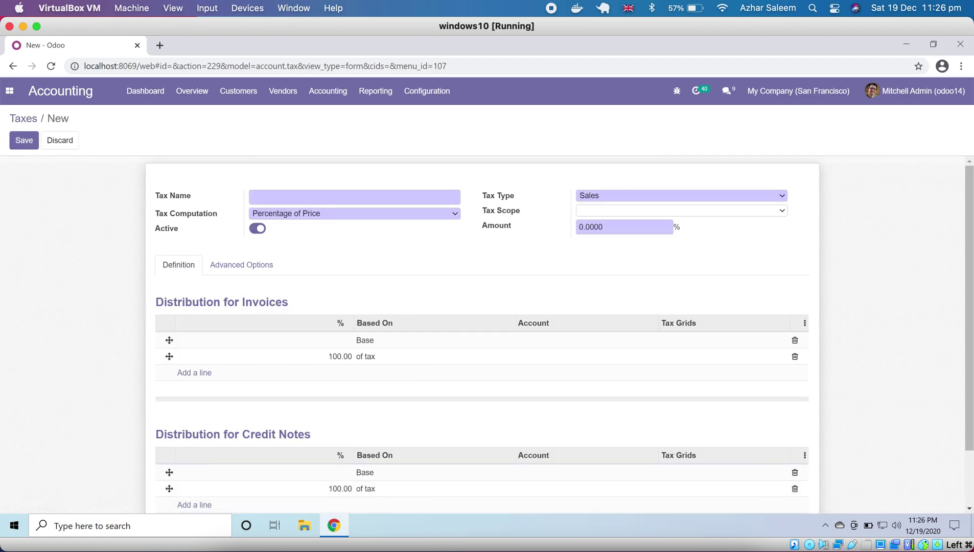
{"action": "left_click", "coordinate": [322, 214]}
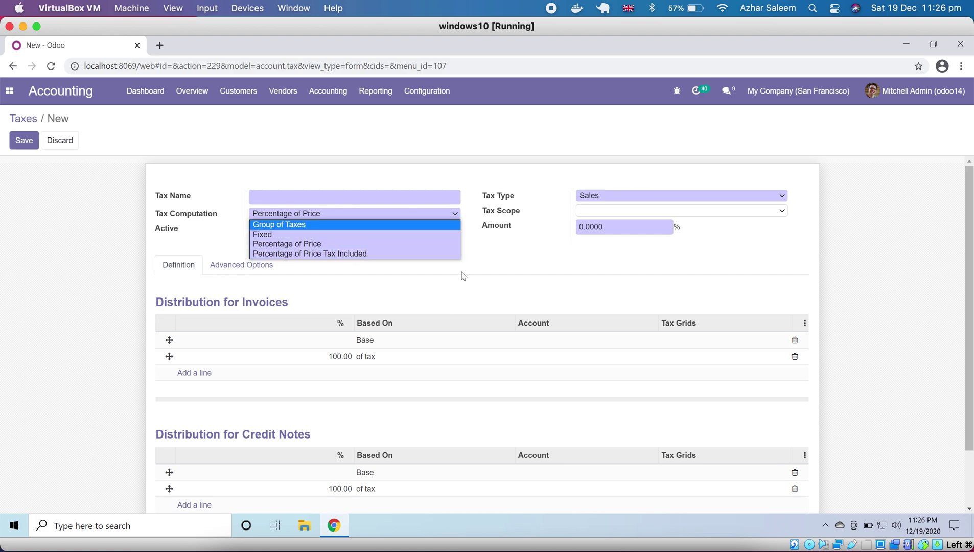
{"action": "left_click", "coordinate": [571, 258]}
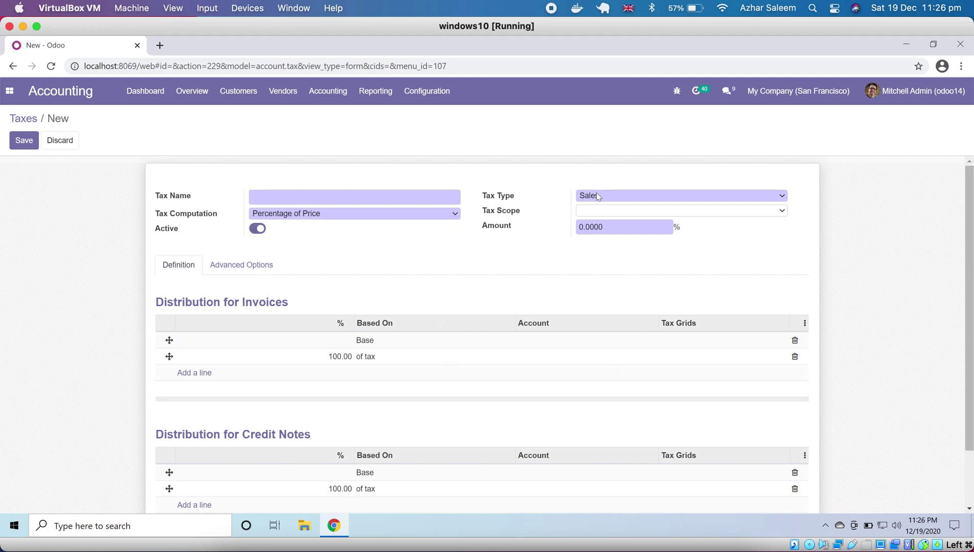
{"action": "scroll", "coordinate": [483, 304], "scroll_direction": "down", "scroll_amount": 2}
{"action": "scroll", "coordinate": [483, 304], "scroll_direction": "up", "scroll_amount": 2}
{"action": "left_click", "coordinate": [63, 141]}
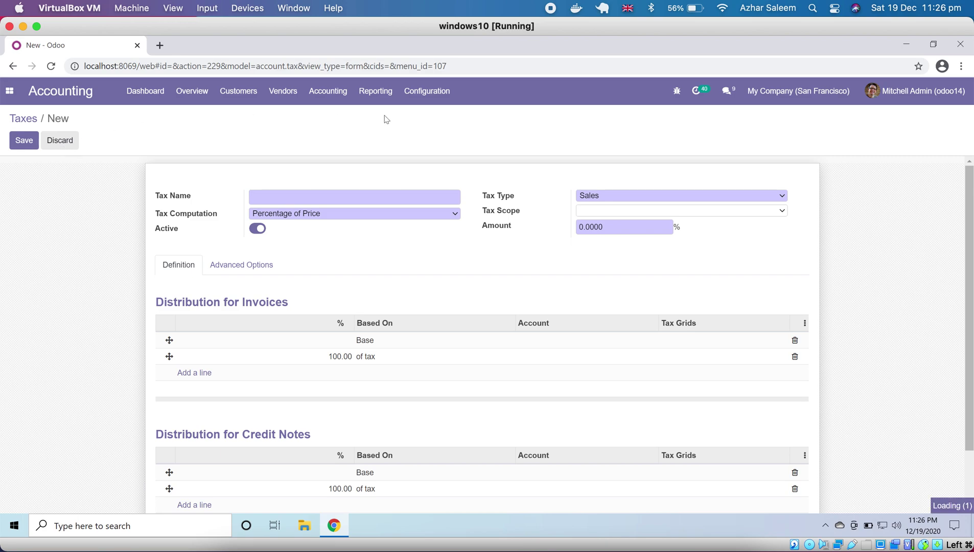
Open the Account Reports configuration, start a new financial report and review its balance sign options.
{"action": "left_click", "coordinate": [375, 93]}
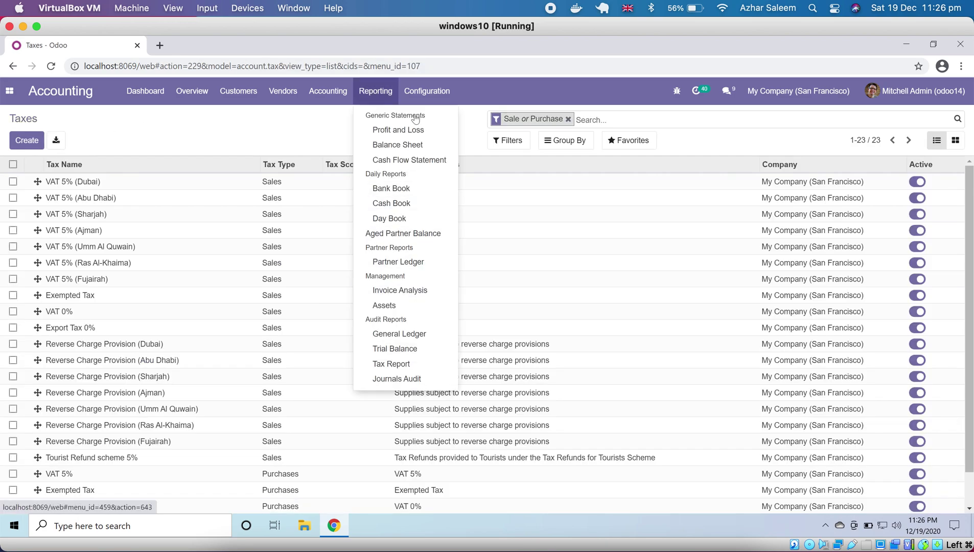
{"action": "left_click", "coordinate": [429, 92]}
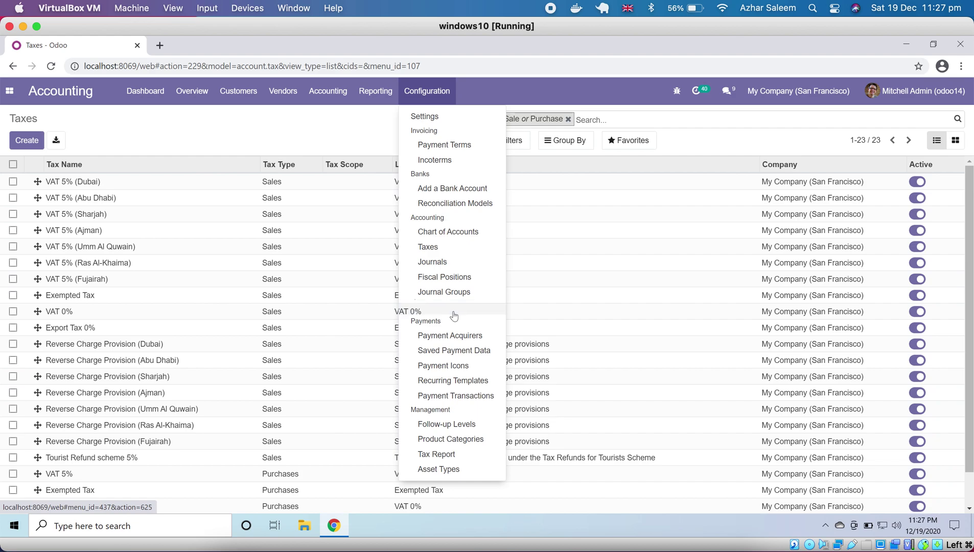
{"action": "left_click", "coordinate": [453, 309]}
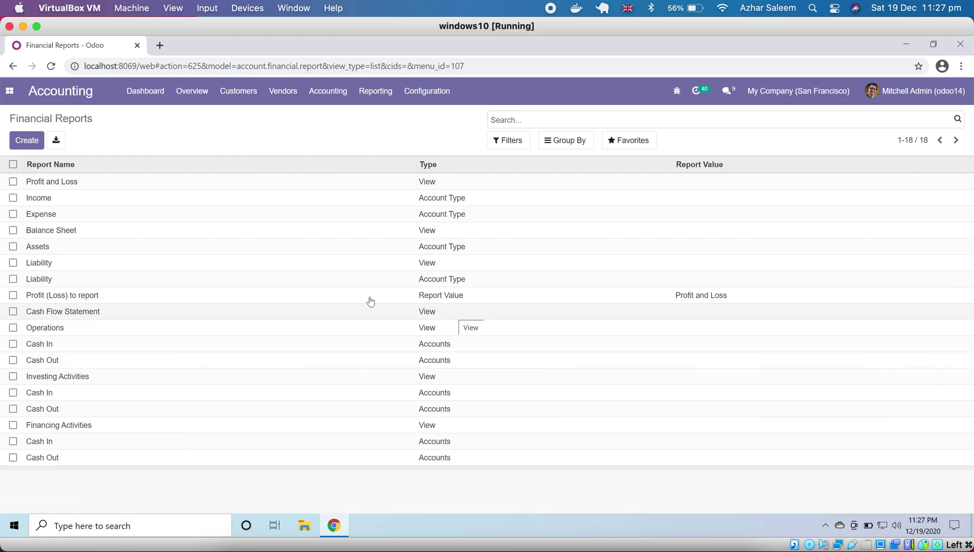
{"action": "left_click", "coordinate": [25, 148]}
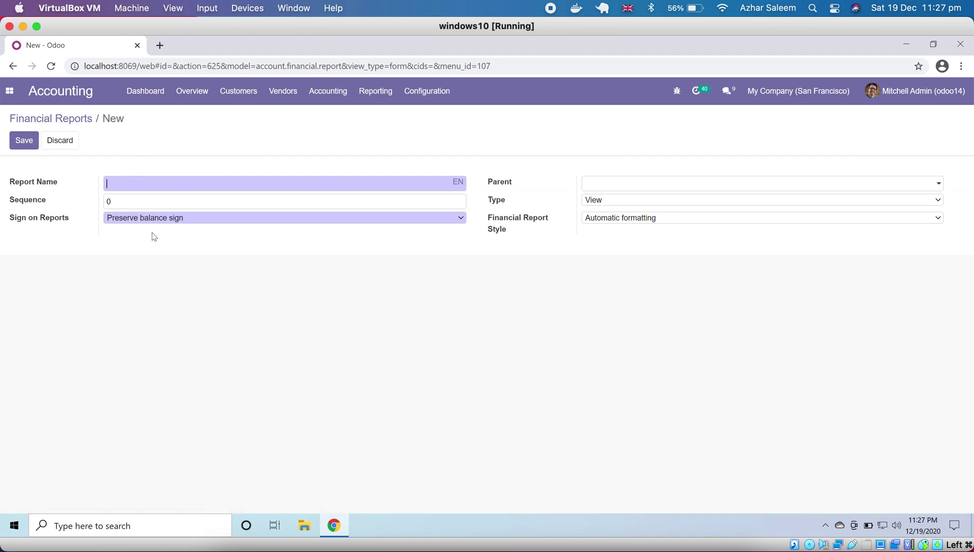
{"action": "left_click", "coordinate": [213, 220]}
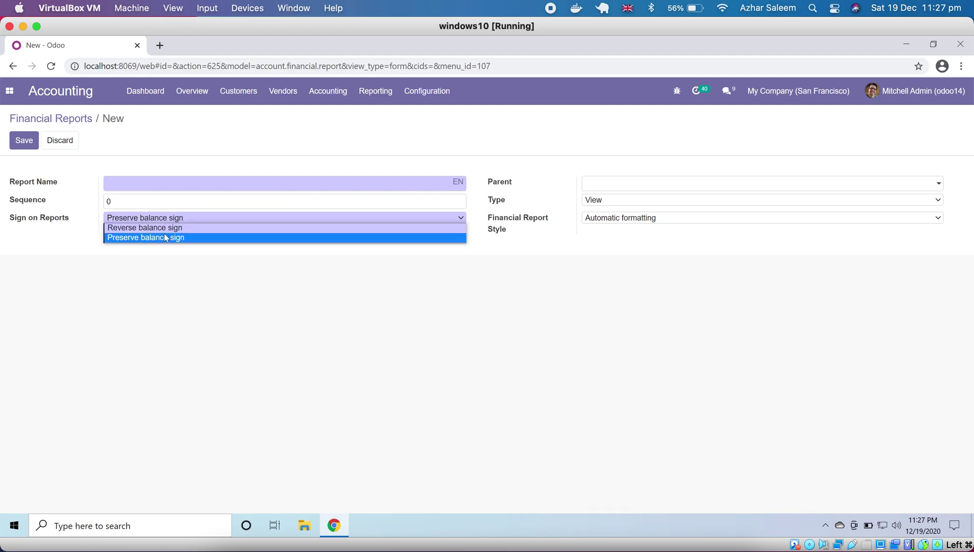
{"action": "left_click", "coordinate": [408, 342]}
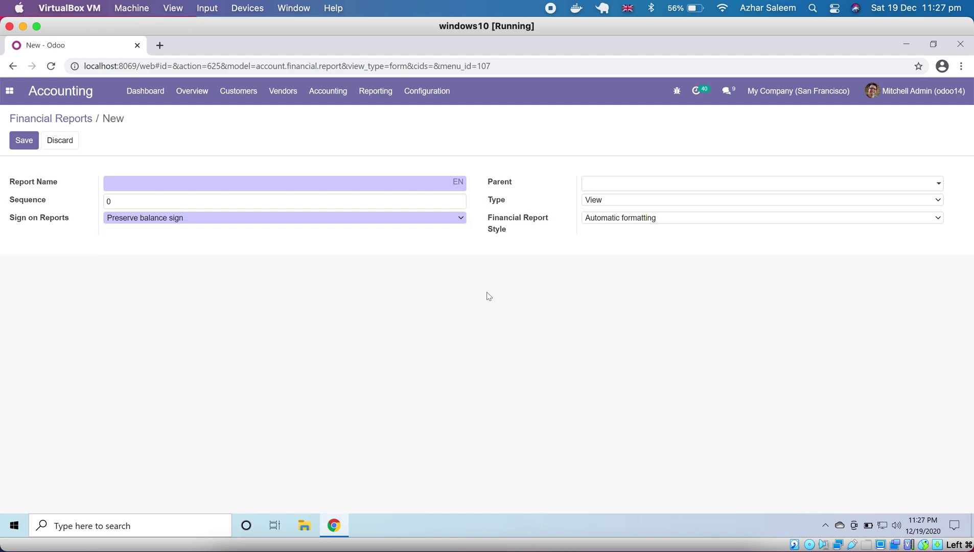
Review the parent, type and financial report style options of the new financial report, and discard it.
{"action": "left_click", "coordinate": [662, 182]}
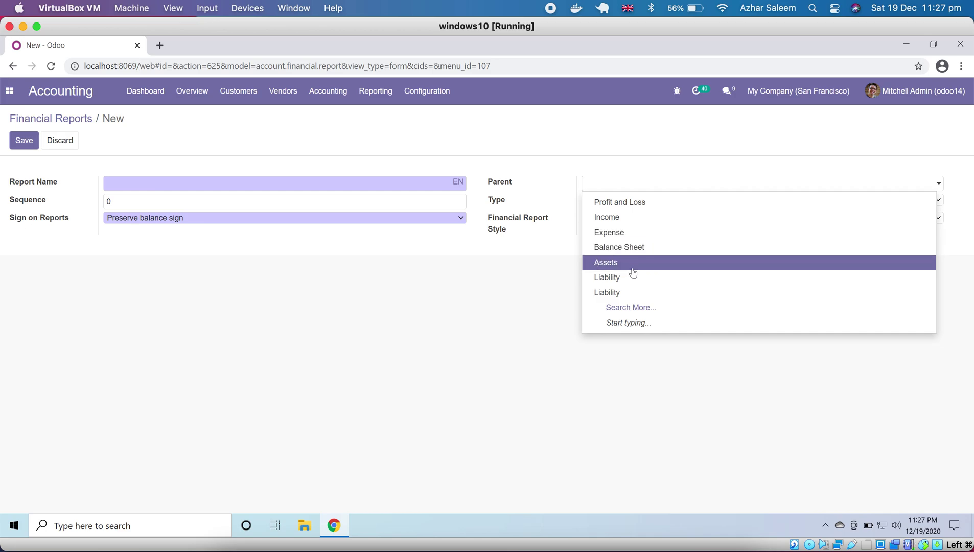
{"action": "left_click", "coordinate": [526, 312]}
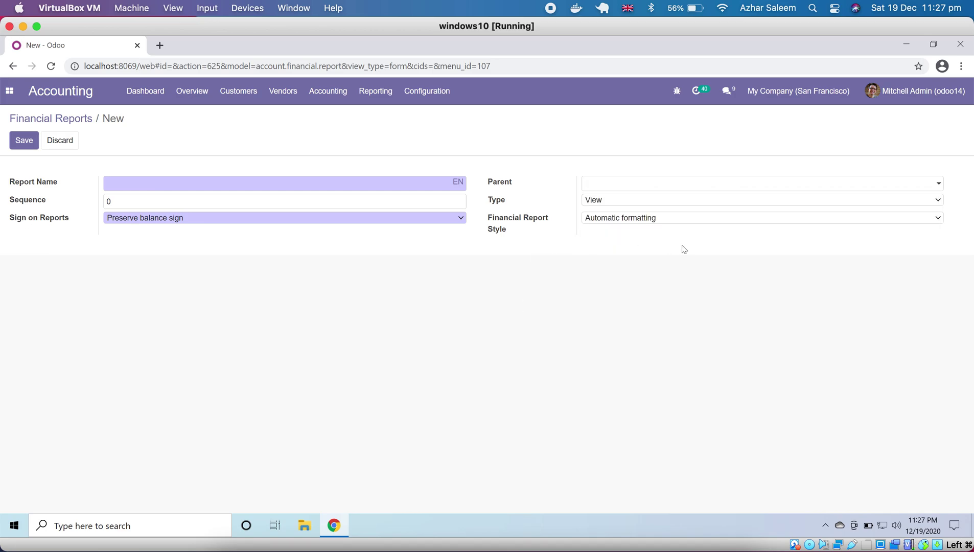
{"action": "left_click", "coordinate": [627, 201]}
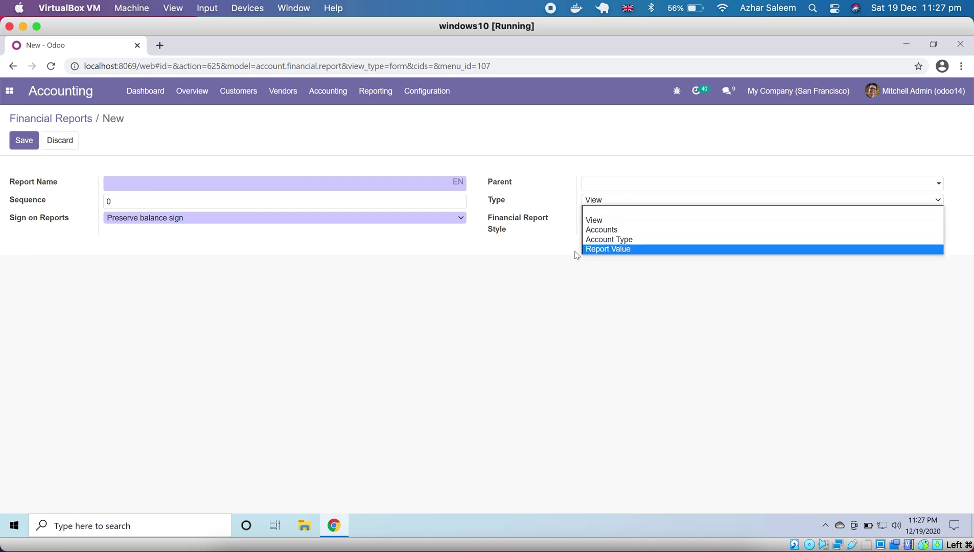
{"action": "left_click", "coordinate": [592, 284]}
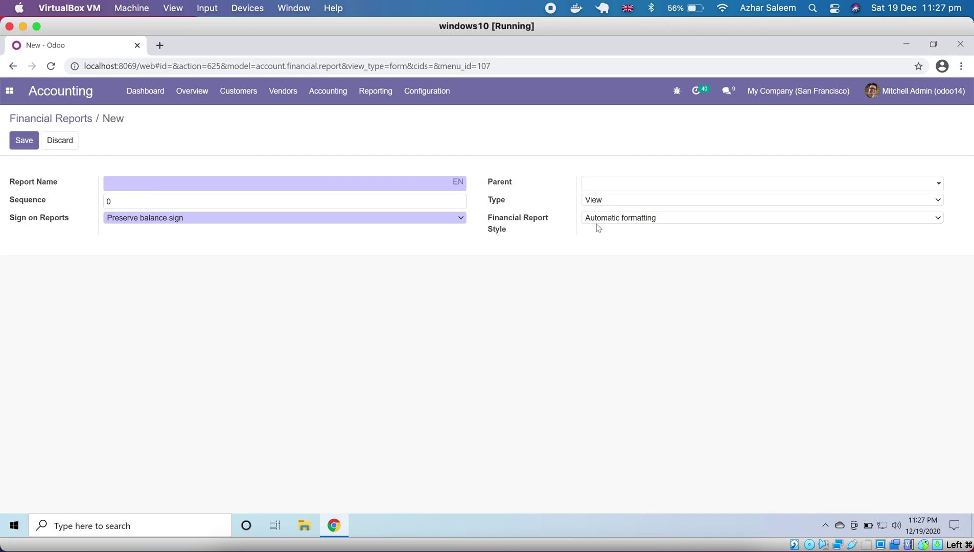
{"action": "left_click", "coordinate": [653, 220]}
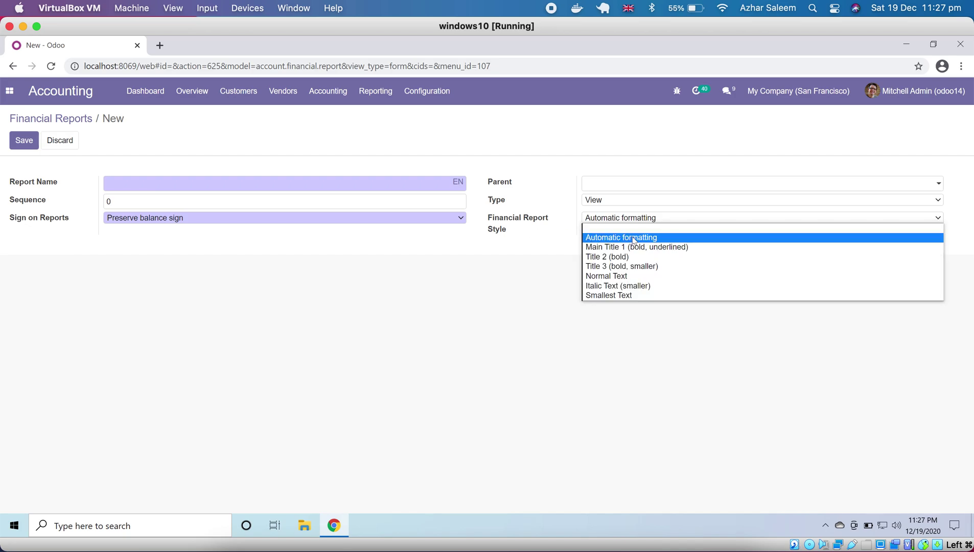
{"action": "left_click", "coordinate": [529, 272]}
{"action": "left_click", "coordinate": [60, 140]}
{"action": "left_click", "coordinate": [374, 92]}
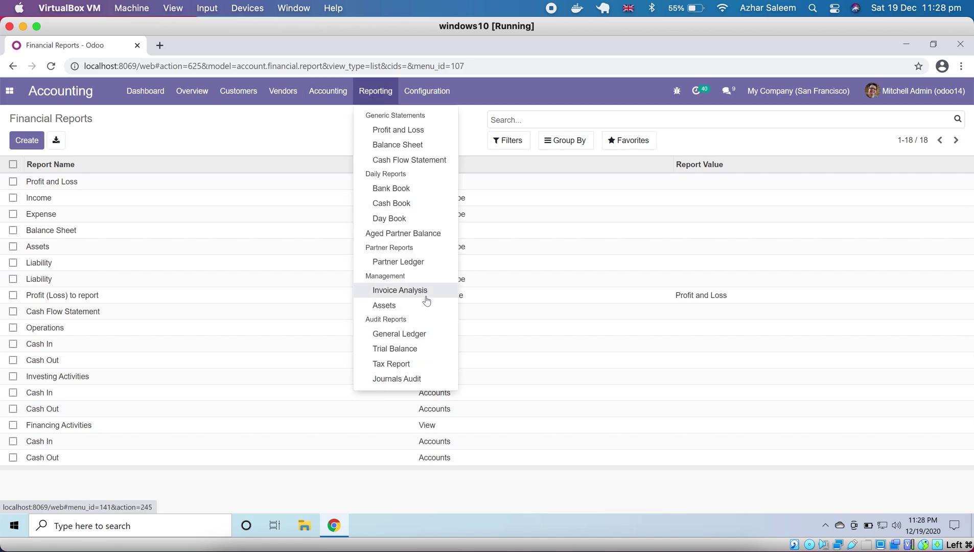
{"action": "left_click", "coordinate": [427, 91]}
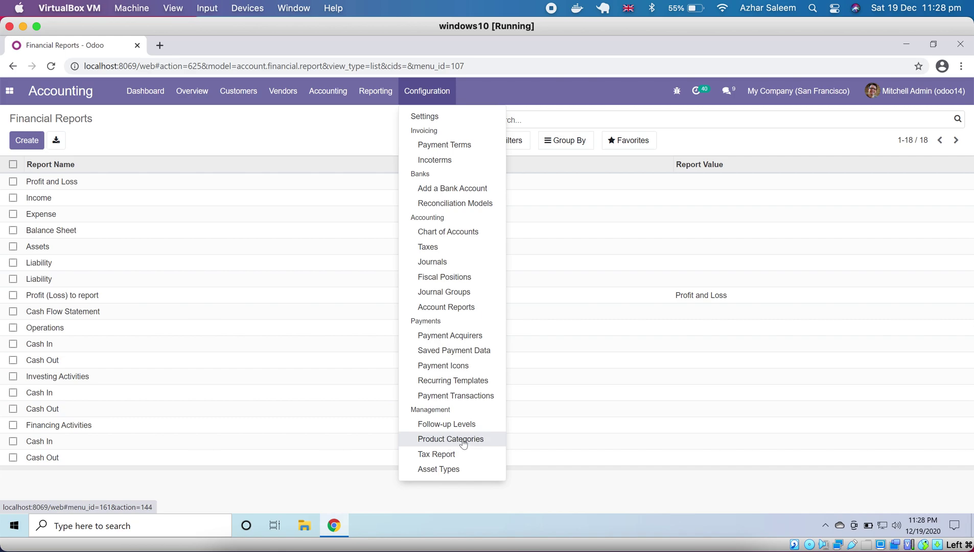
{"action": "left_click", "coordinate": [321, 138]}
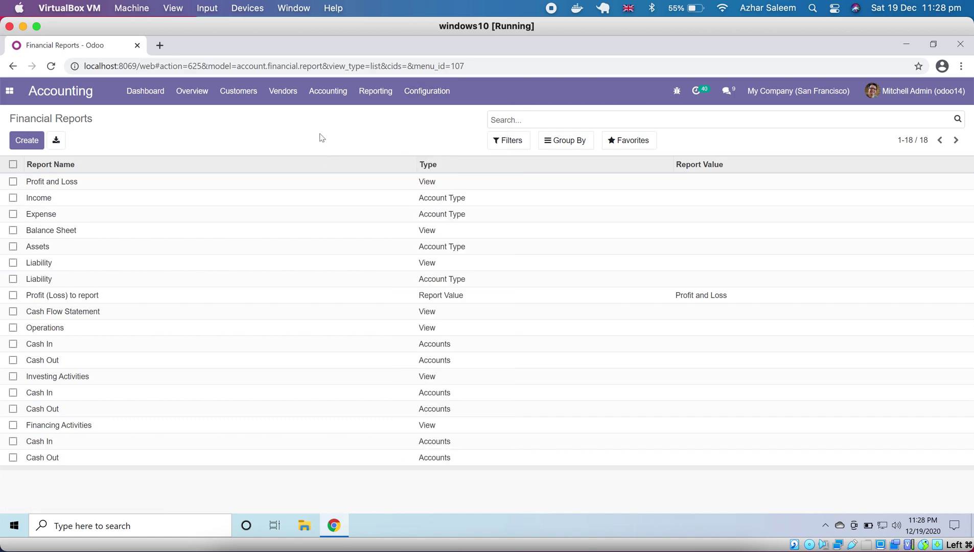
Return to the Accounting dashboard and review its profit, income, expense, invoice and aged balance summaries.
{"action": "left_click", "coordinate": [60, 90]}
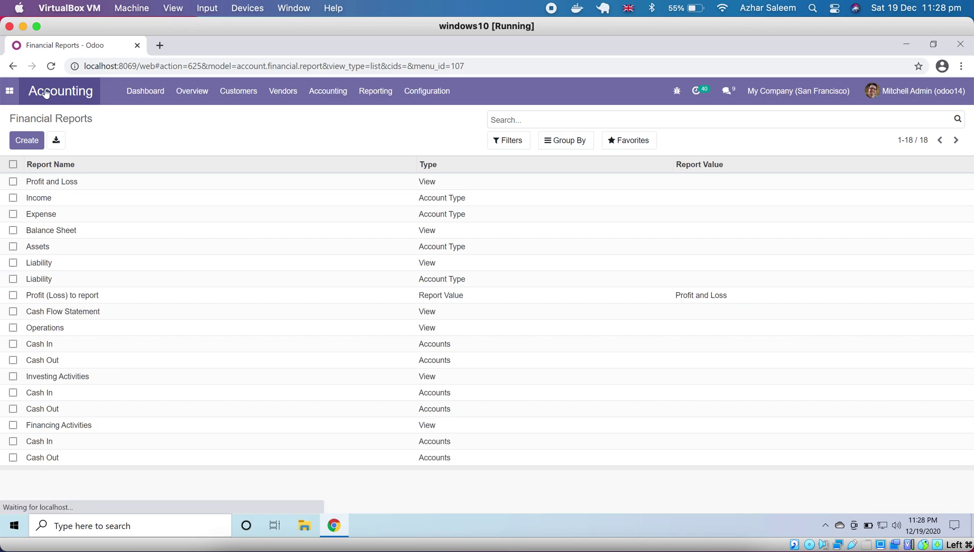
{"action": "scroll", "coordinate": [178, 123], "scroll_direction": "down", "scroll_amount": 3}
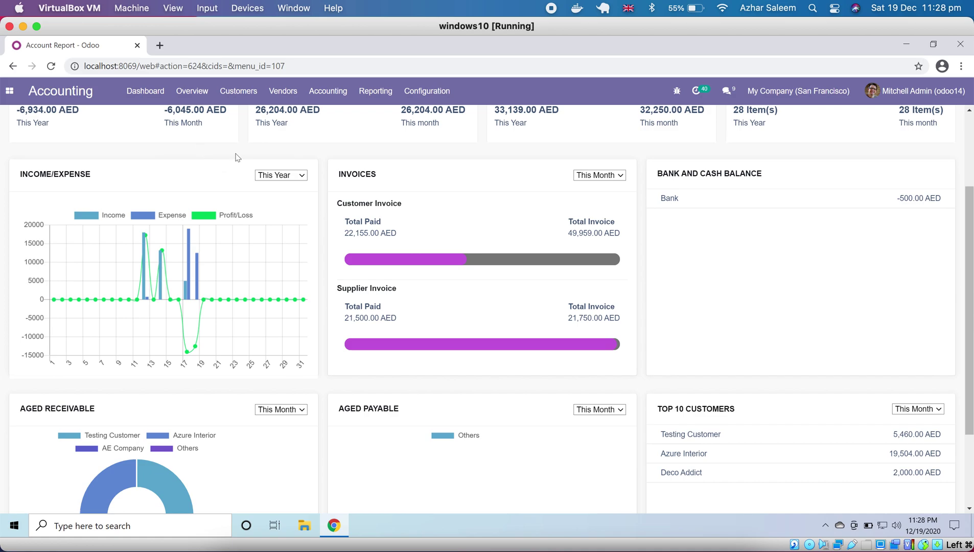
{"action": "scroll", "coordinate": [238, 157], "scroll_direction": "up", "scroll_amount": 2}
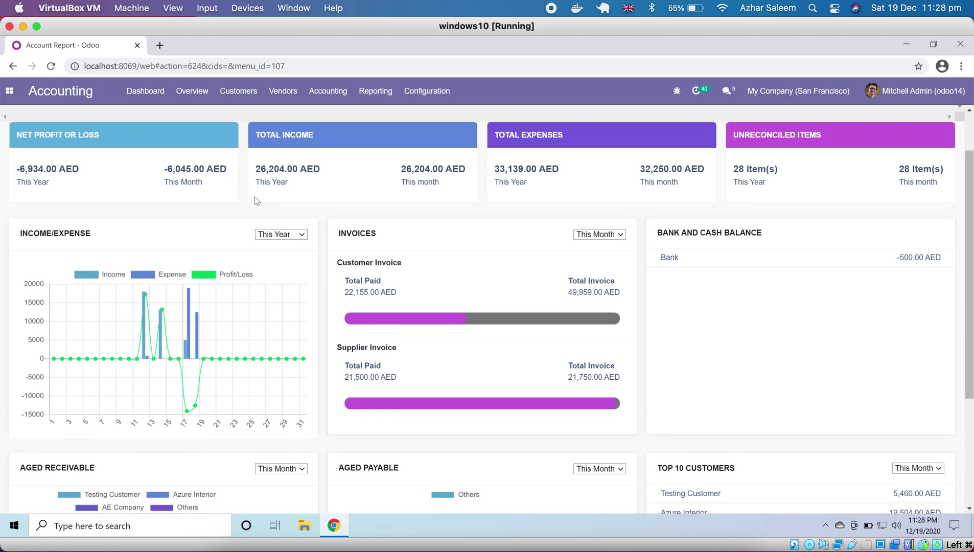